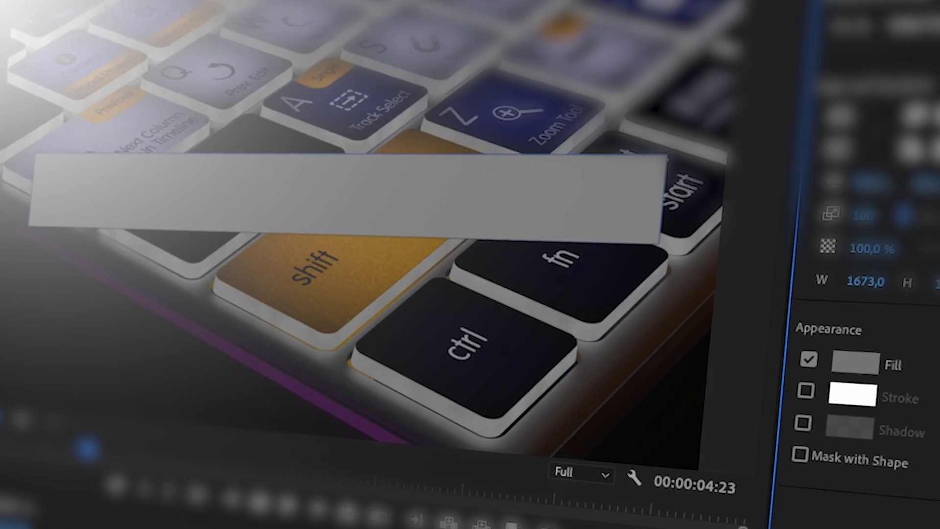
Step: Play and scrub through the sequence to preview the keyboard photo
left_click(778, 437)
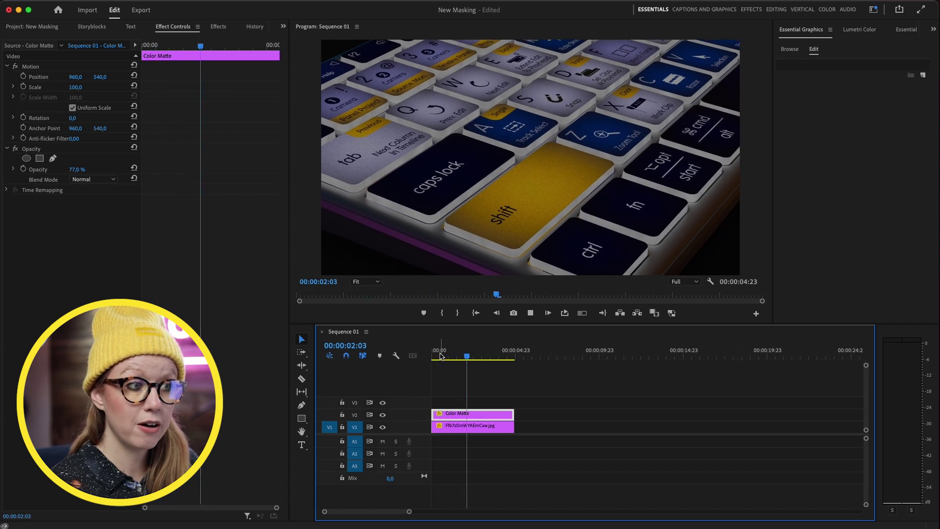
key("space")
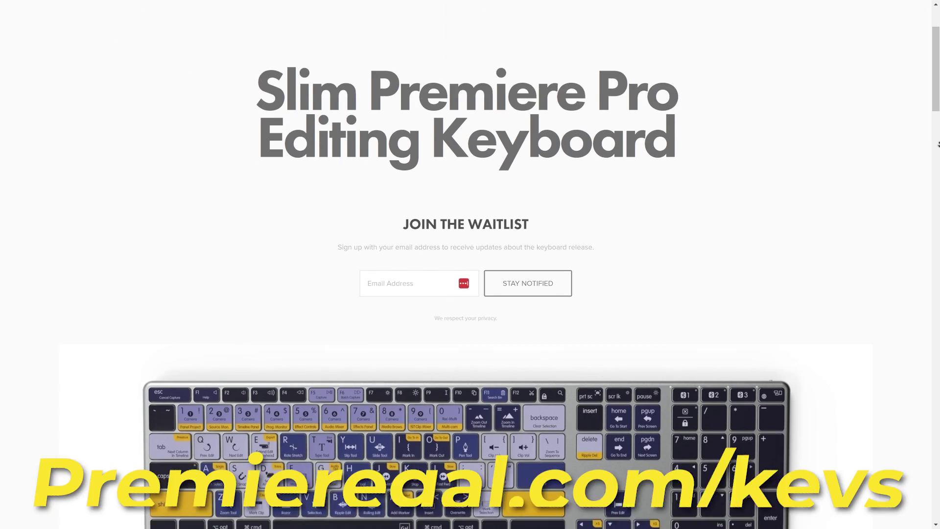
scroll(470, 265, "down", 10)
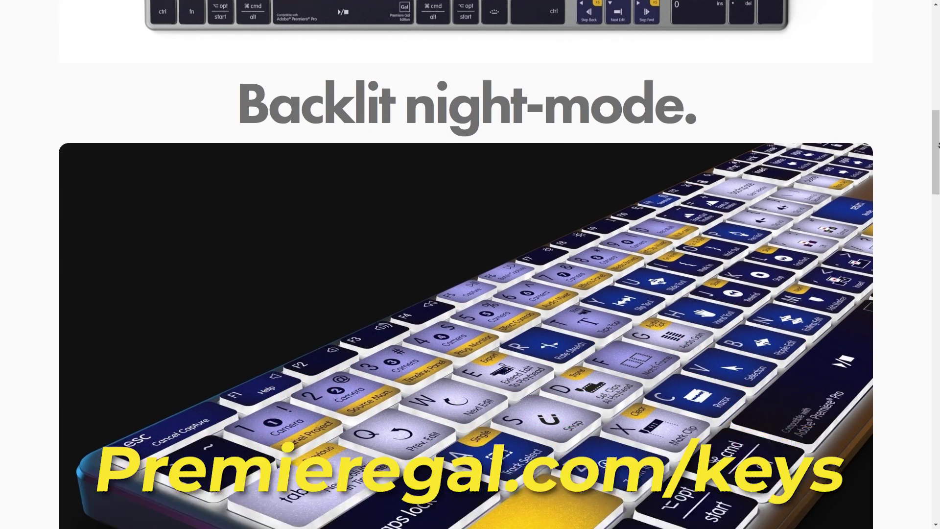
scroll(470, 264, "down", 5)
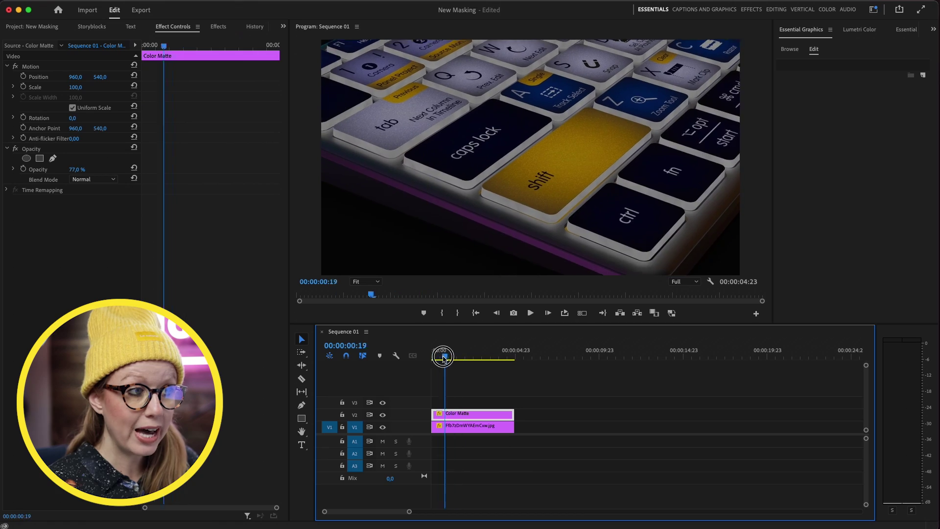
mouse_move(443, 357)
left_mouse_down()
mouse_move(460, 360)
mouse_move(452, 361)
left_mouse_up()
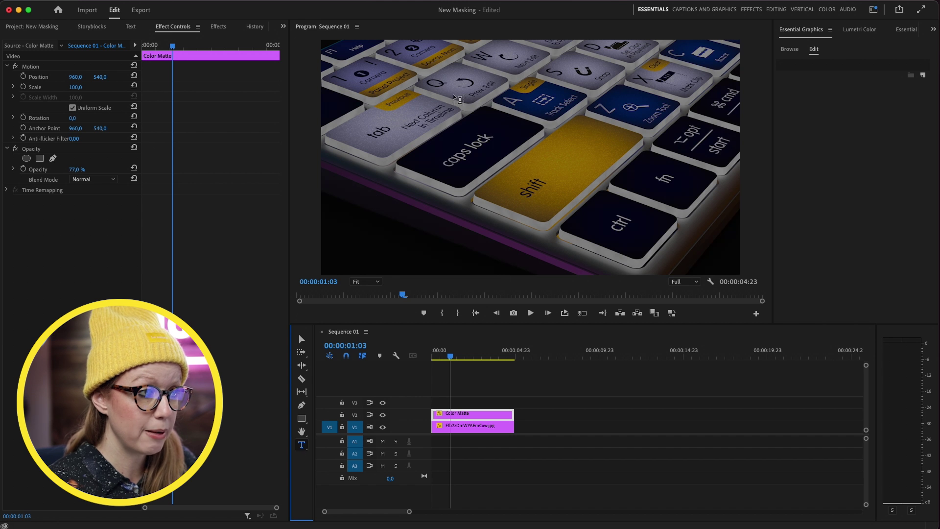
Step: Add centred PREMIEREGAL.COM/KEYS text at size 110 and move its clip to the sequence start
left_click(418, 163)
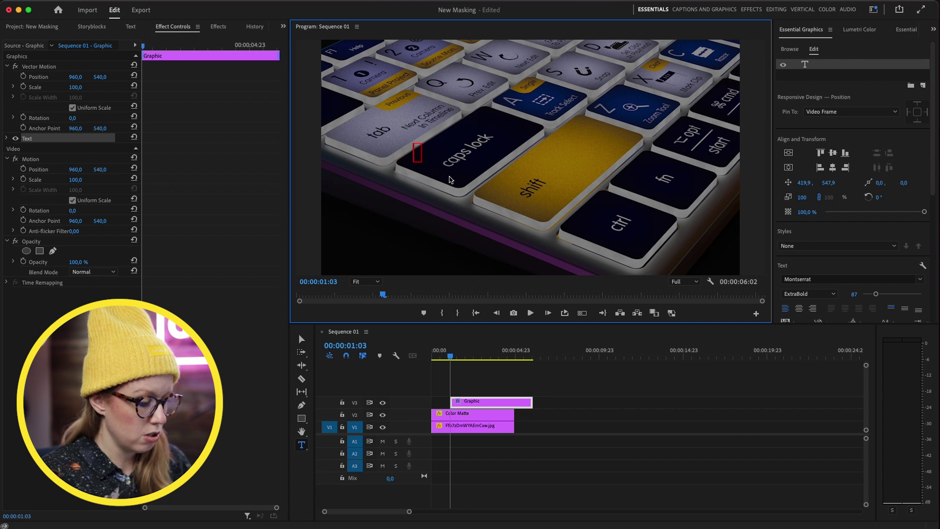
type("PREMIEREGAL.COM/KEYS")
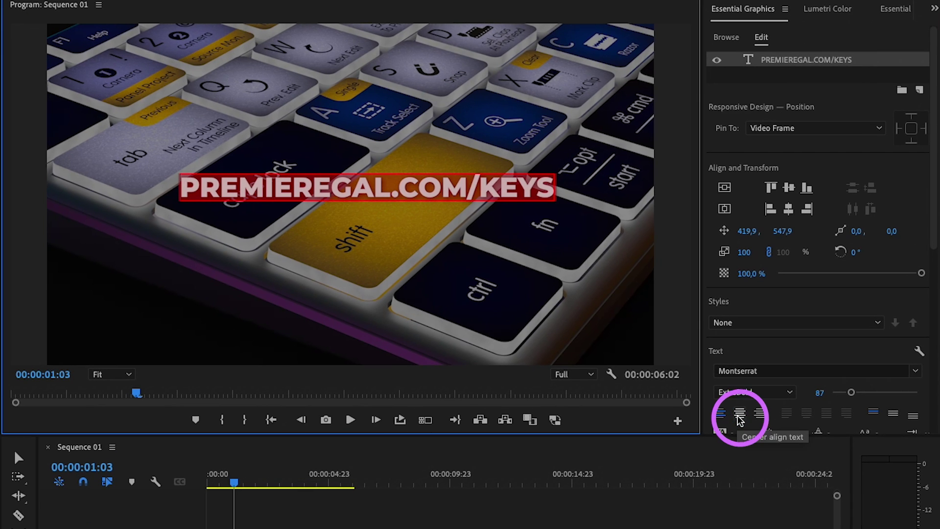
left_click(798, 309)
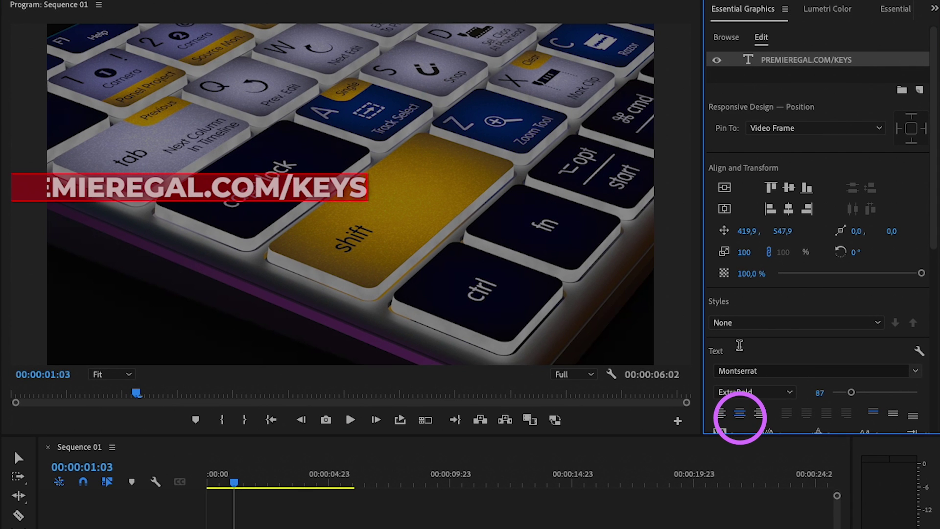
left_click(724, 190)
left_click(724, 210)
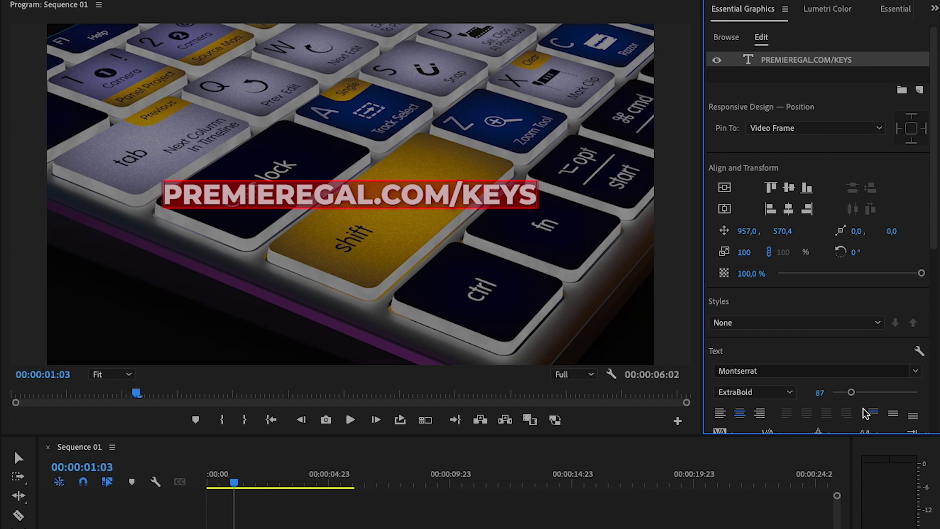
left_click_drag(850, 393, 855, 395)
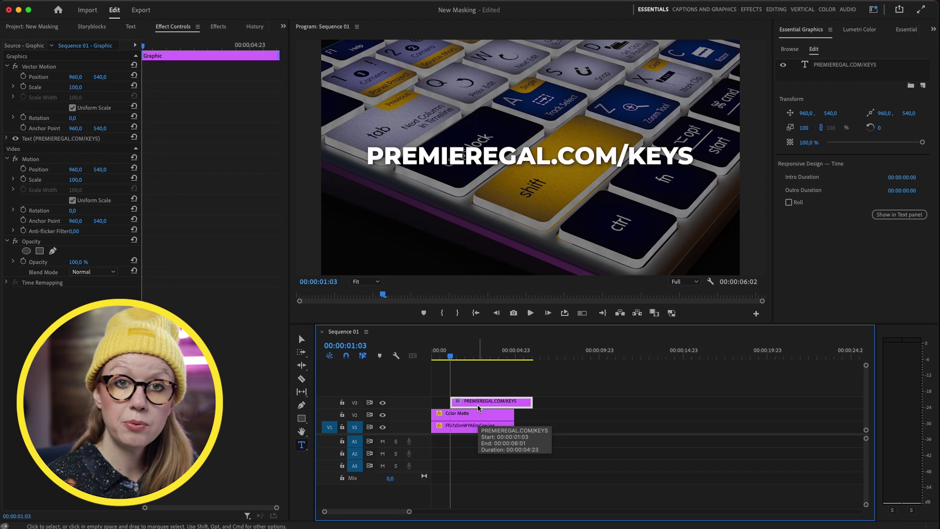
left_click_drag(479, 407, 475, 409)
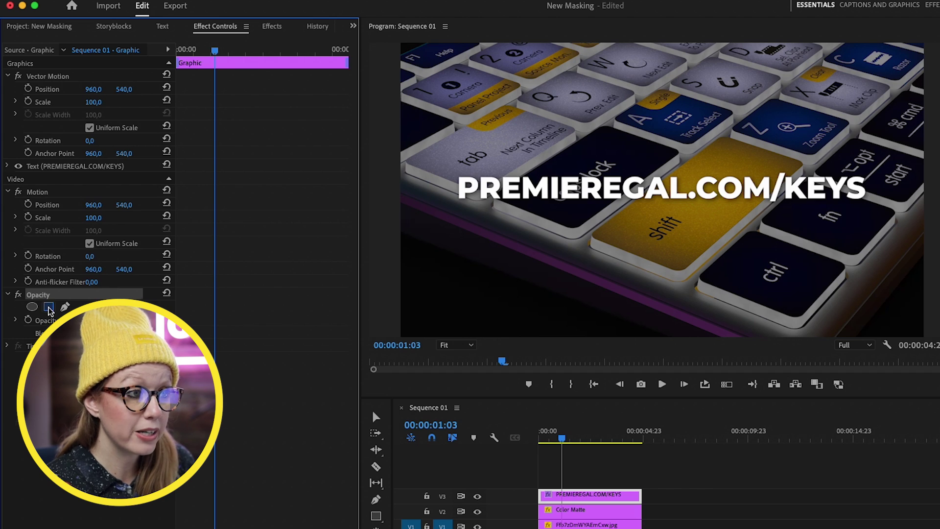
left_click(49, 307)
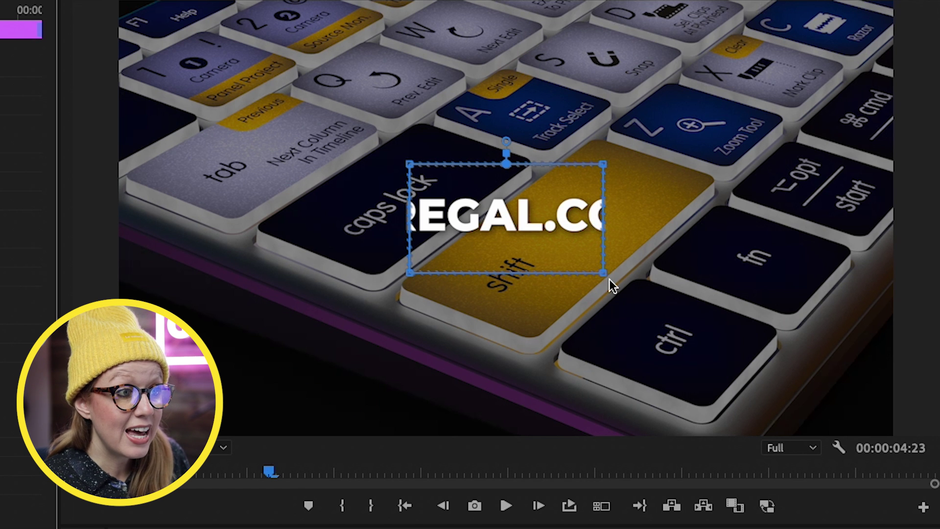
left_click_drag(612, 285, 731, 349)
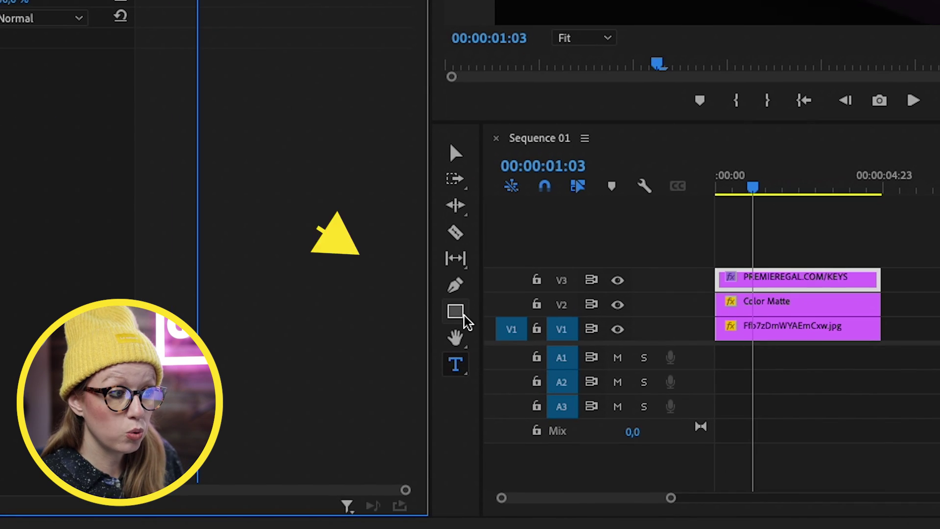
Step: Draw a wide 1673 × 195 rectangle, Shape 01, across the caption text
left_click(459, 317)
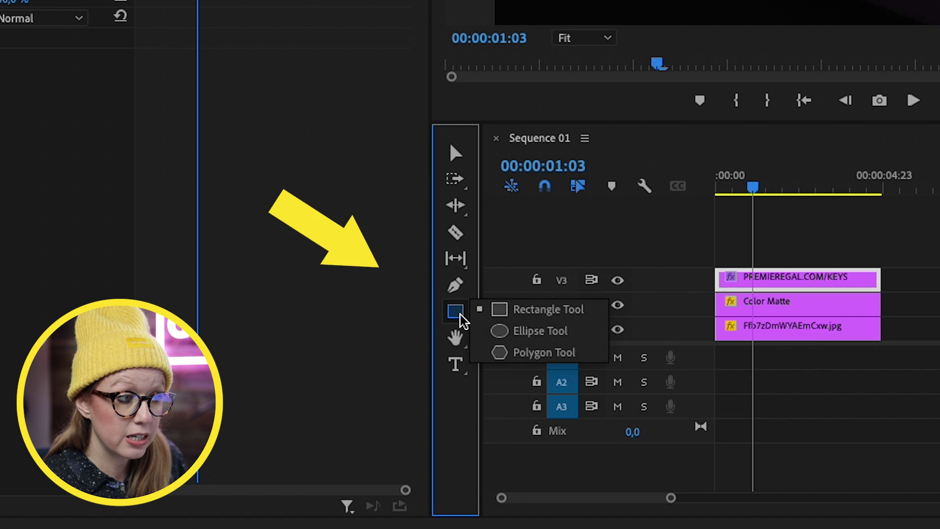
left_click(514, 311)
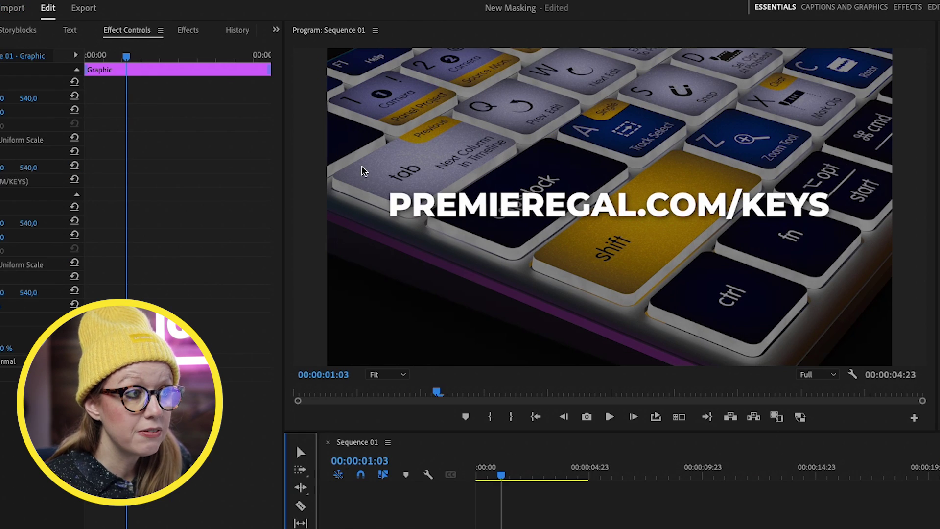
left_click(364, 177)
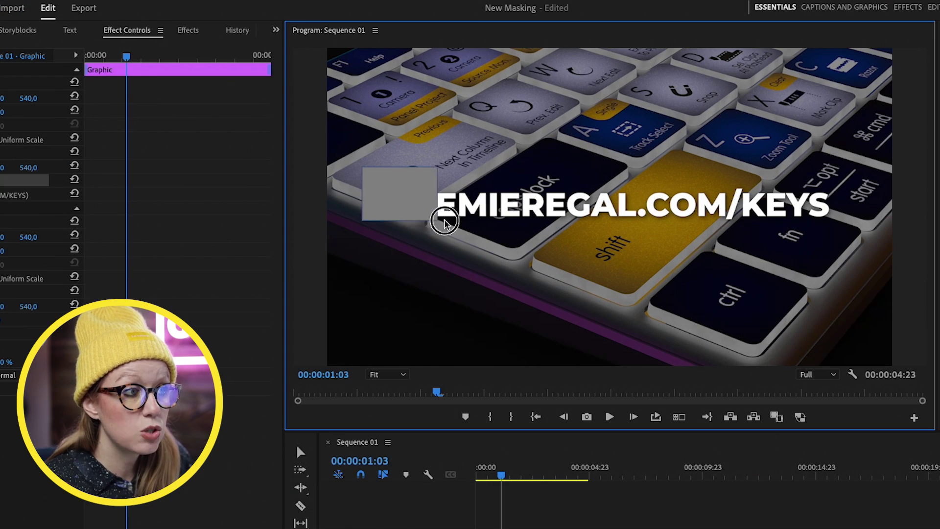
left_click_drag(444, 221, 827, 227)
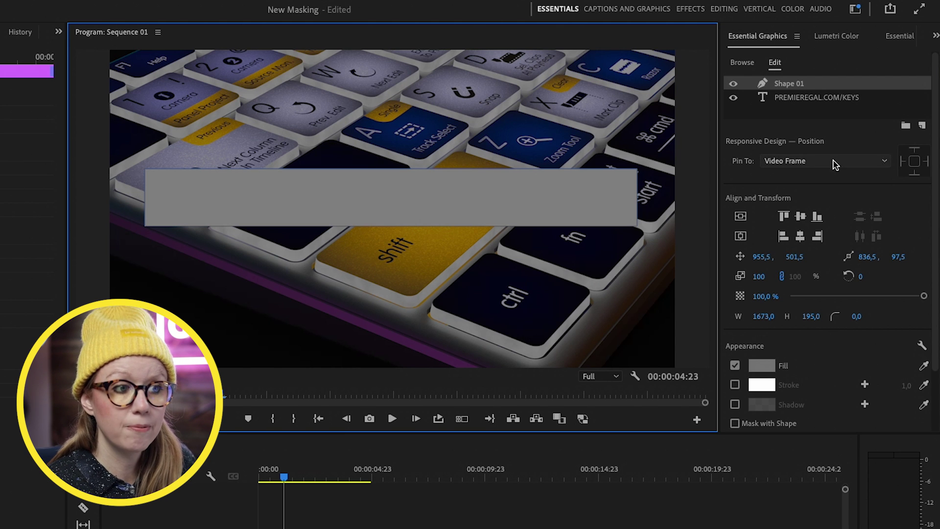
Step: Enable Mask with Shape on Shape 01 and nudge it to Y 485.5
left_click(924, 157)
scroll(925, 249, "down", 3)
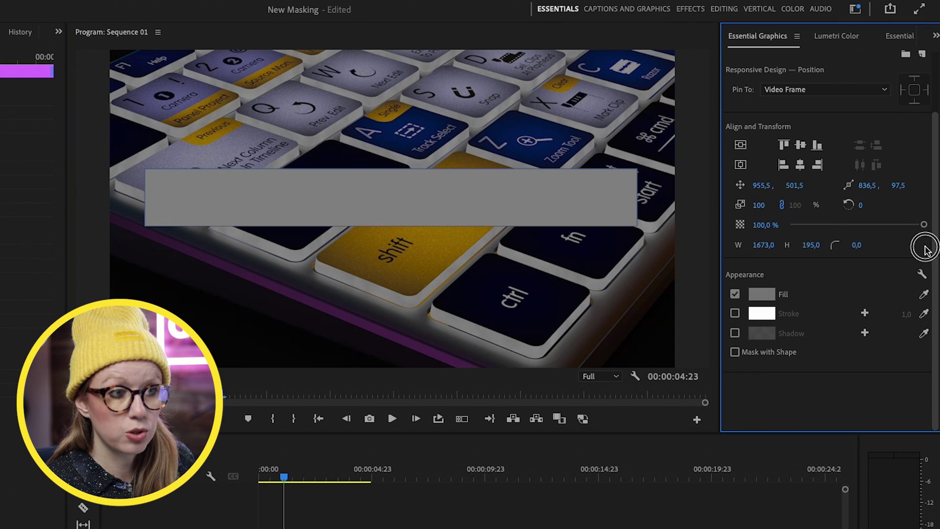
left_click(735, 352)
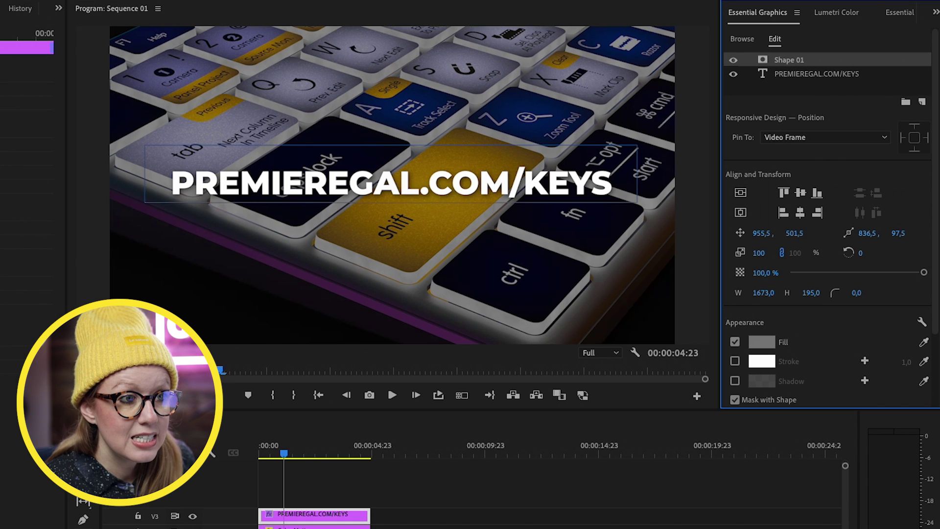
key("Up")
key("Up")
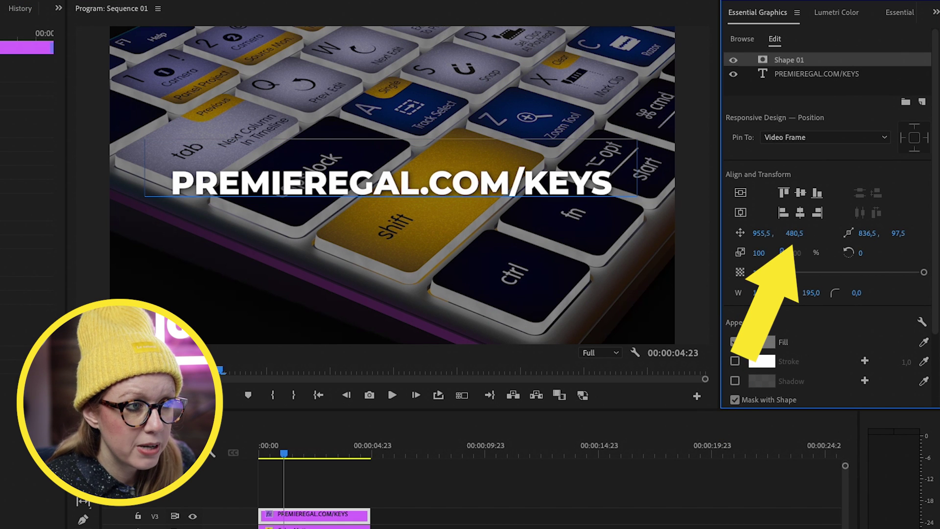
key("Down")
key("Down")
key("Down")
key("Down")
key("Down")
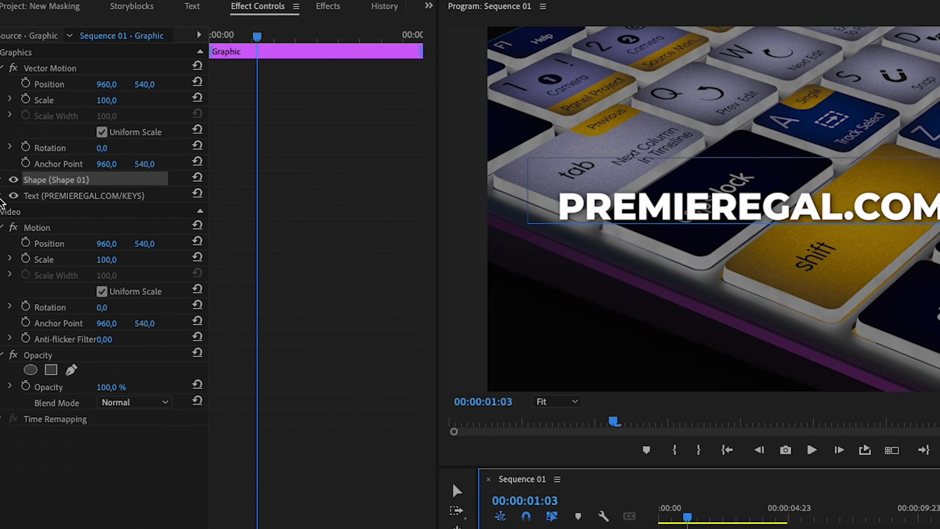
Step: Keyframe the text's Position at 00:00:00:21 and 00:00:00:11 (Y 677), then play the rise
left_click(3, 201)
left_click(2, 197)
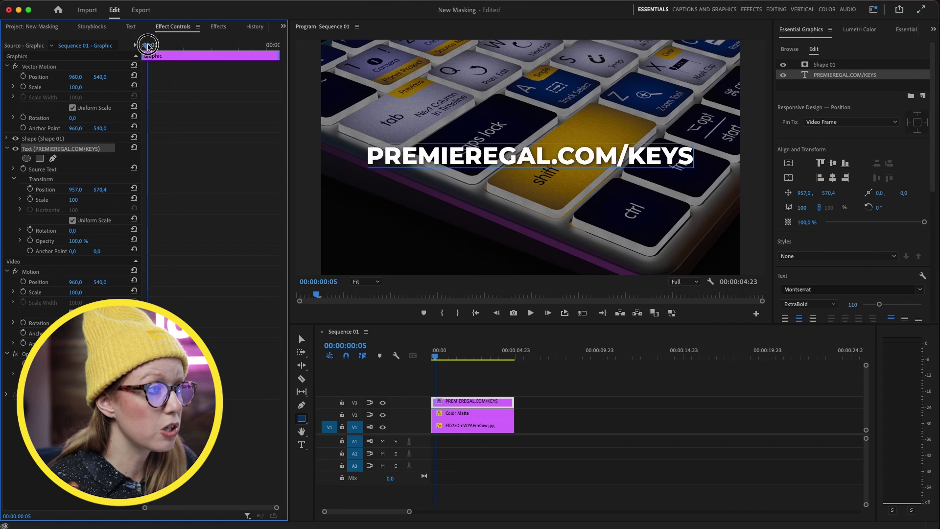
left_click_drag(147, 44, 166, 47)
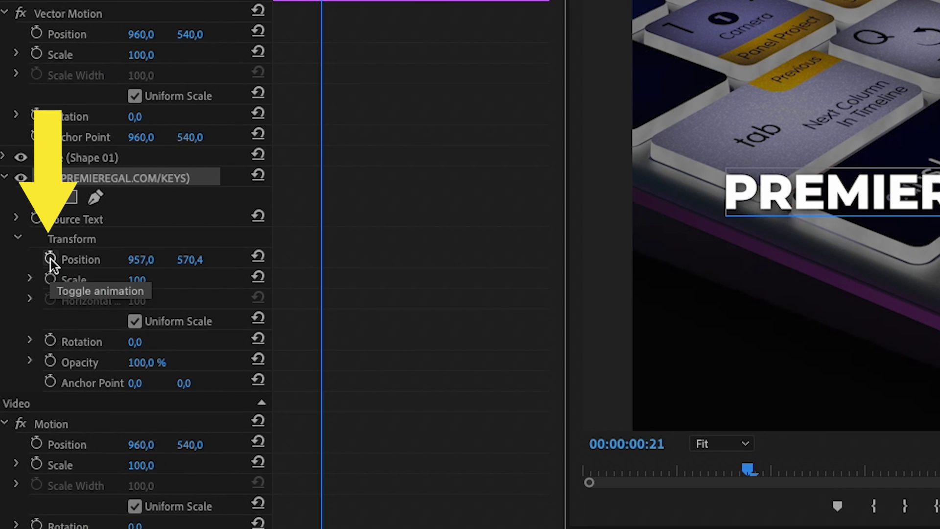
left_click(50, 259)
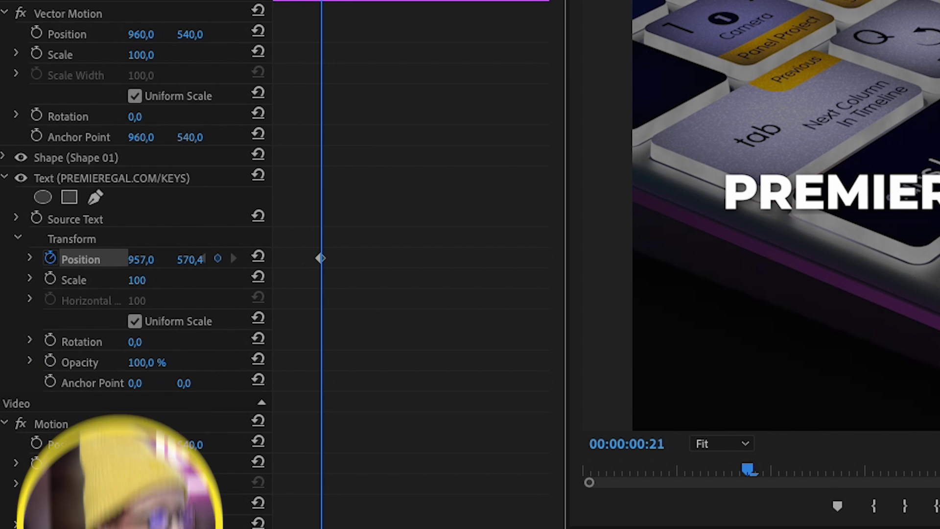
key("Left")
key("Left")
key("Left")
key("Left")
key("Left")
key("Left")
key("Left")
key("Left")
key("Left")
key("Left")
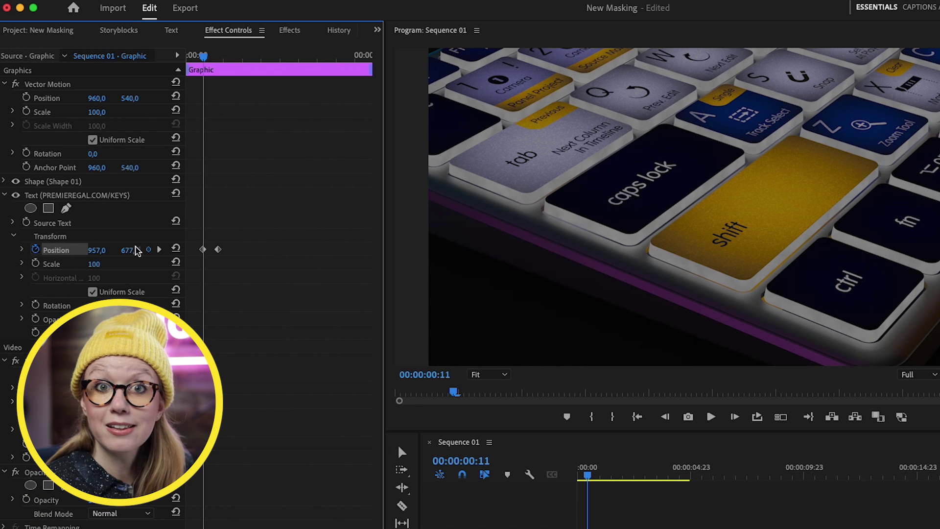
left_click(218, 249)
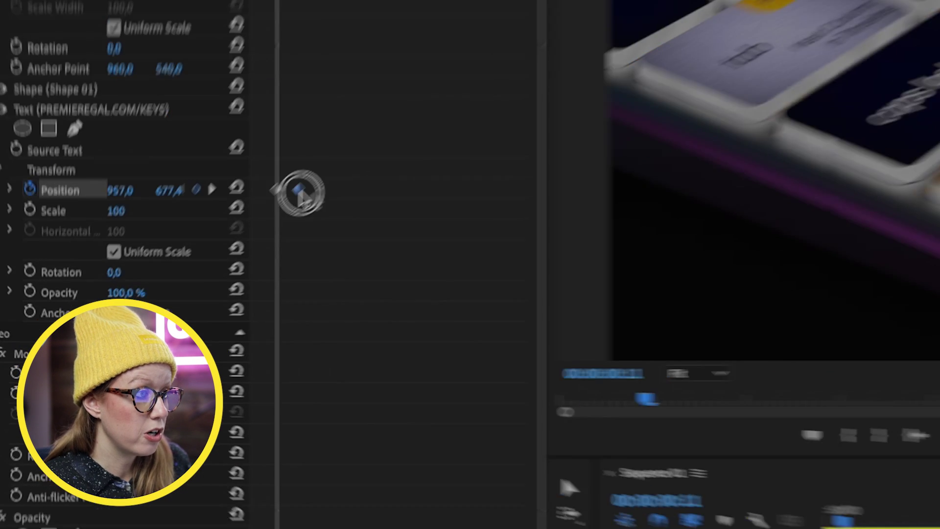
right_click(218, 249)
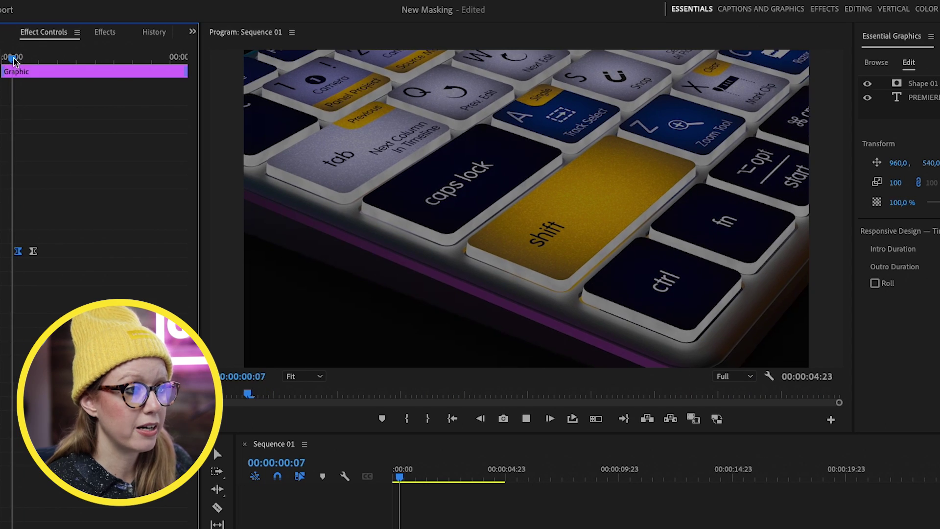
key("space")
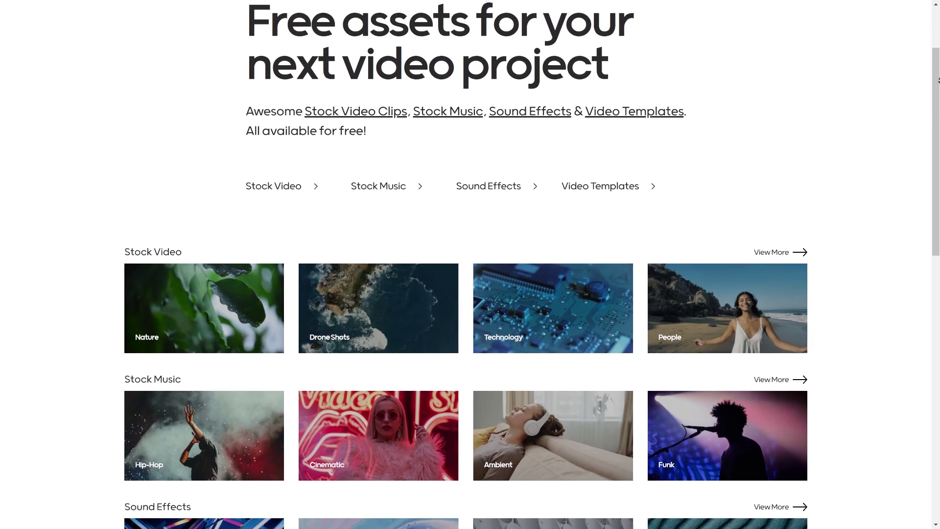
scroll(469, 265, "down", 4)
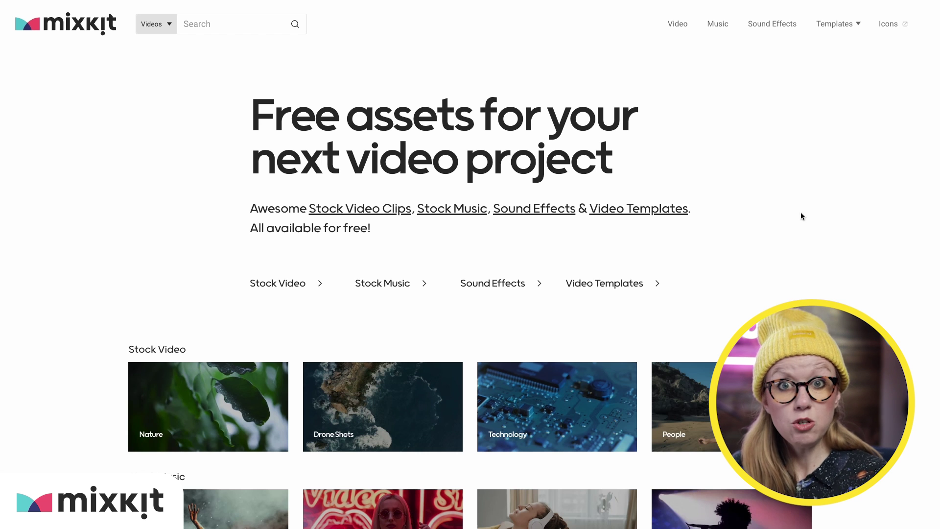
Step: Download the free Bold Lower-third Premiere Pro template from Mixkit
left_click(611, 285)
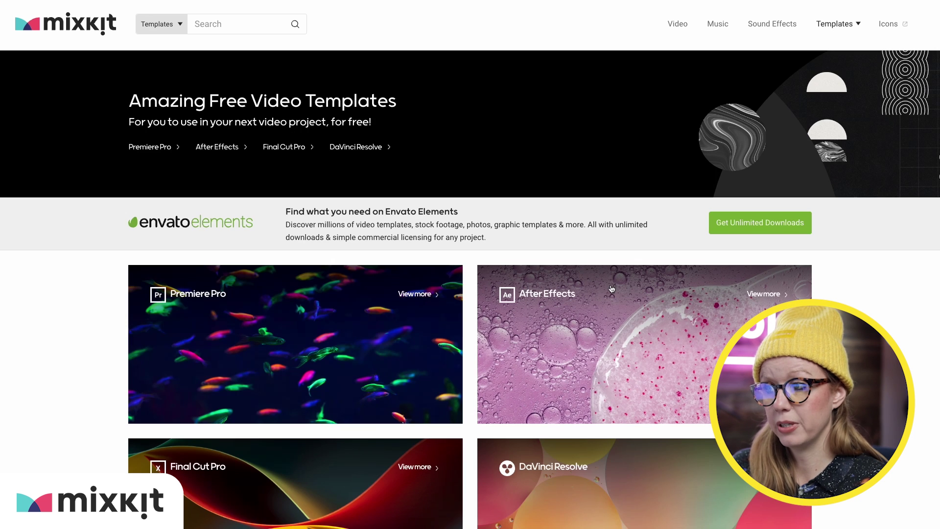
scroll(607, 288, "down", 3)
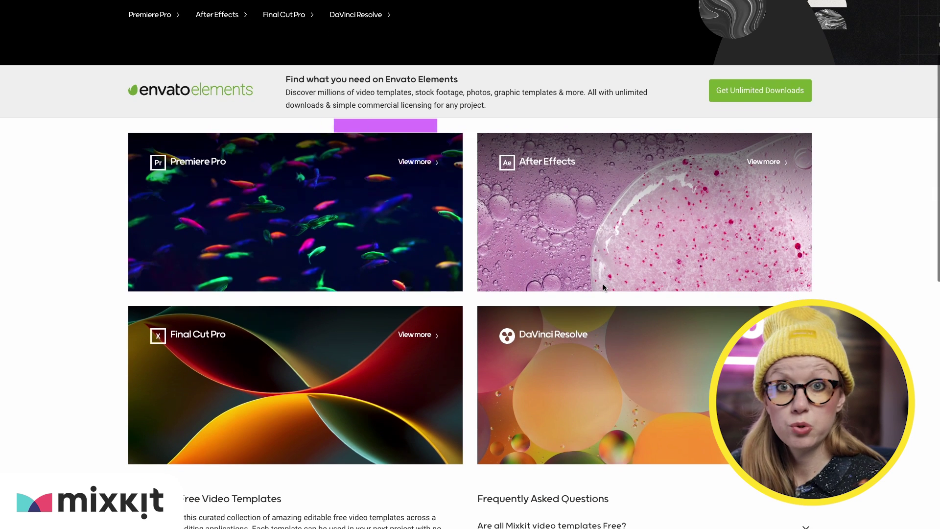
left_click(316, 235)
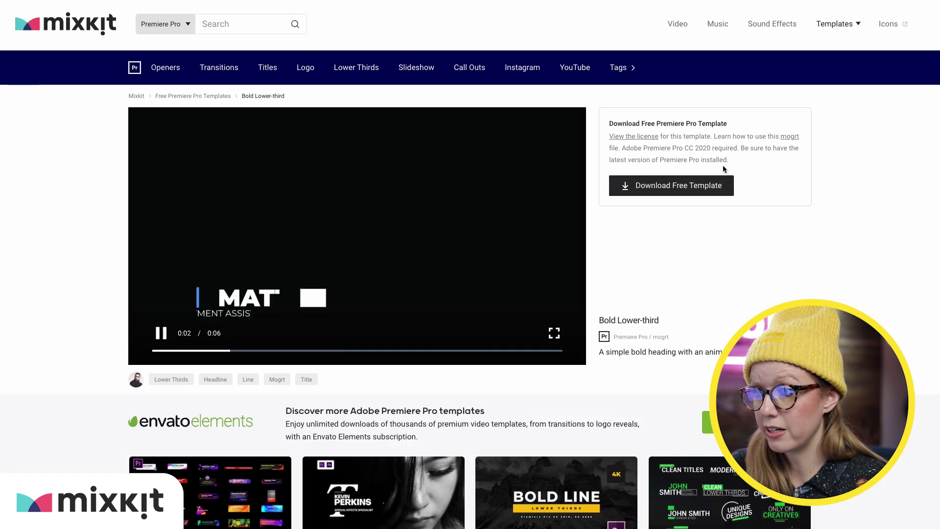
left_click(671, 185)
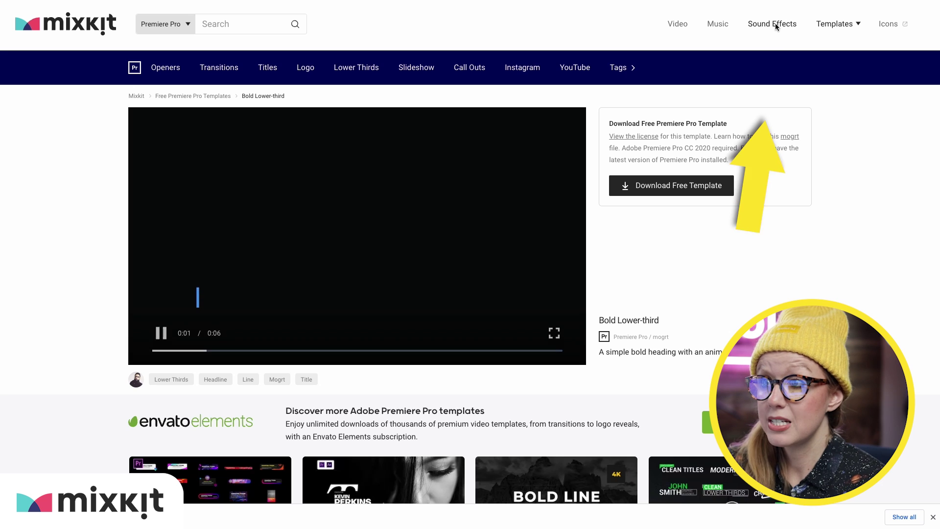
Step: Download the Retro game notification sound effect
left_click(776, 25)
scroll(591, 198, "down", 7)
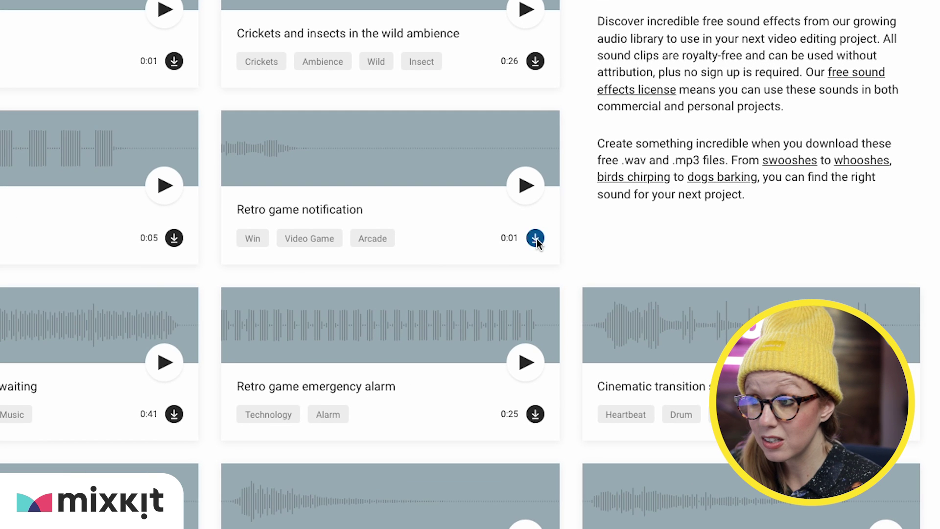
left_click(563, 247)
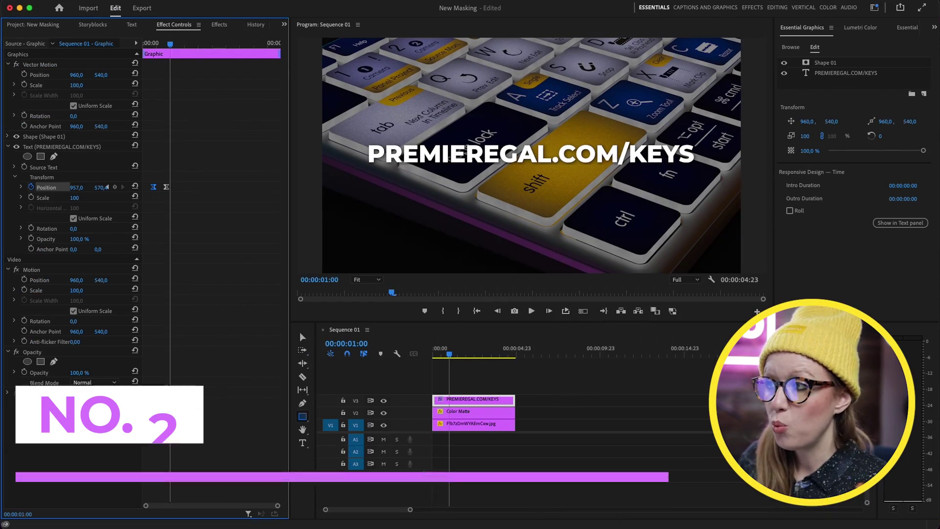
Step: Turn off the text's Position stopwatch, deleting its keyframes so it stays at 957, 570.4
left_click(158, 48)
left_click_drag(158, 47, 182, 45)
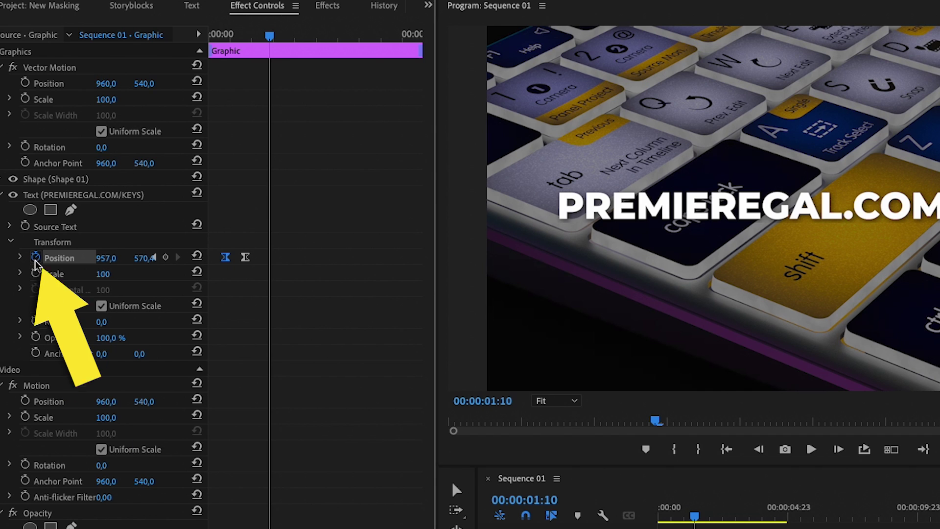
left_click(36, 258)
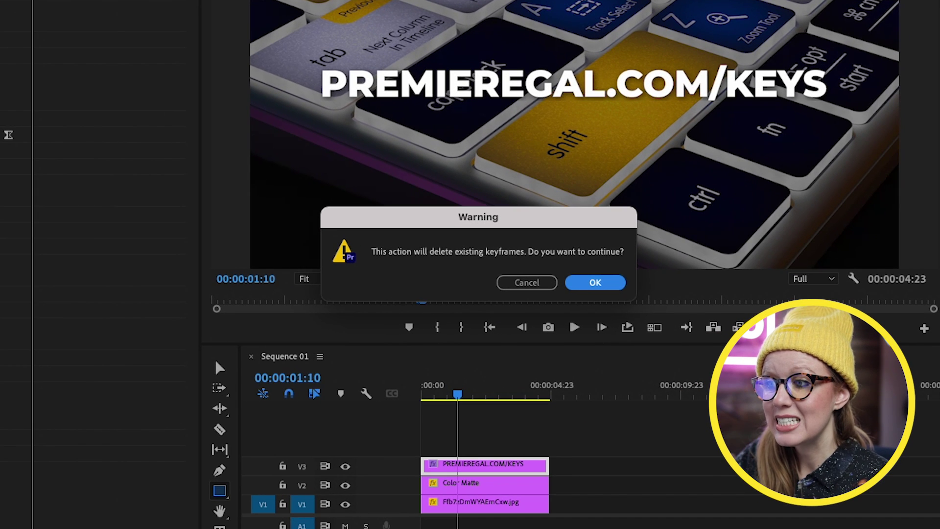
left_click(606, 283)
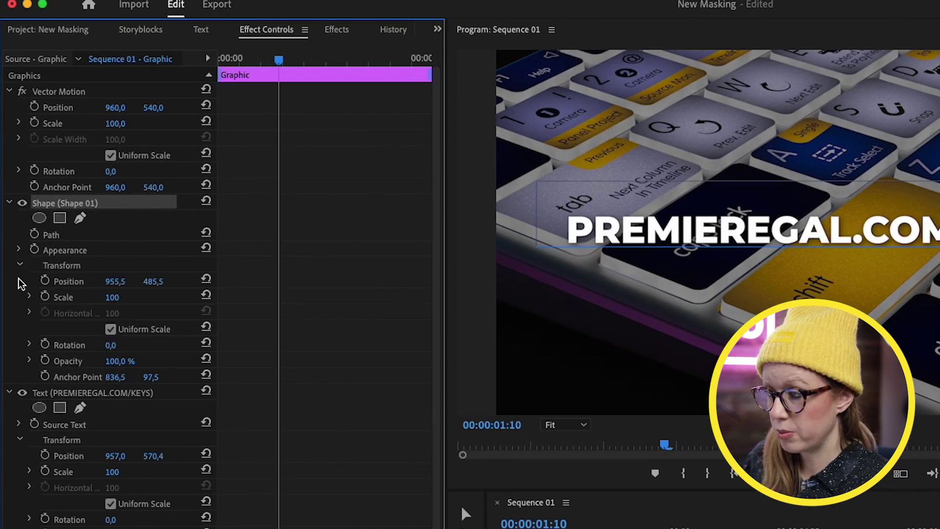
mouse_move(268, 64)
left_mouse_down()
mouse_move(242, 63)
mouse_move(254, 66)
left_mouse_up()
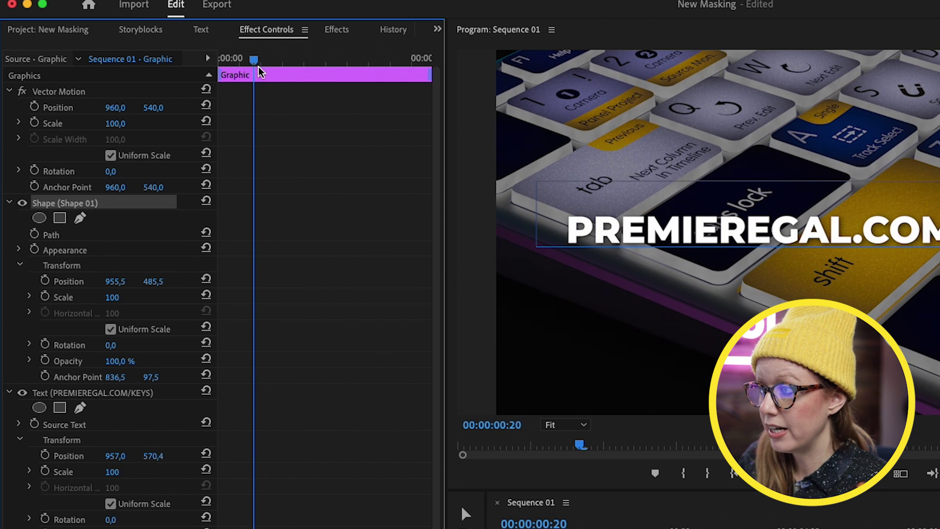
Step: Keyframe Shape 01's Position at 00:00:00:20 and slide it left at 00:00:00:04, then preview
left_click(45, 281)
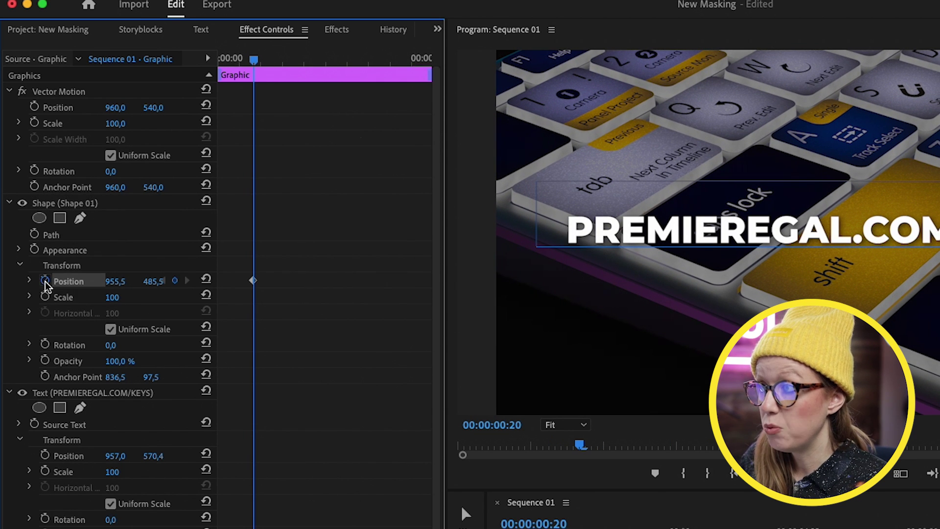
left_click_drag(253, 59, 224, 60)
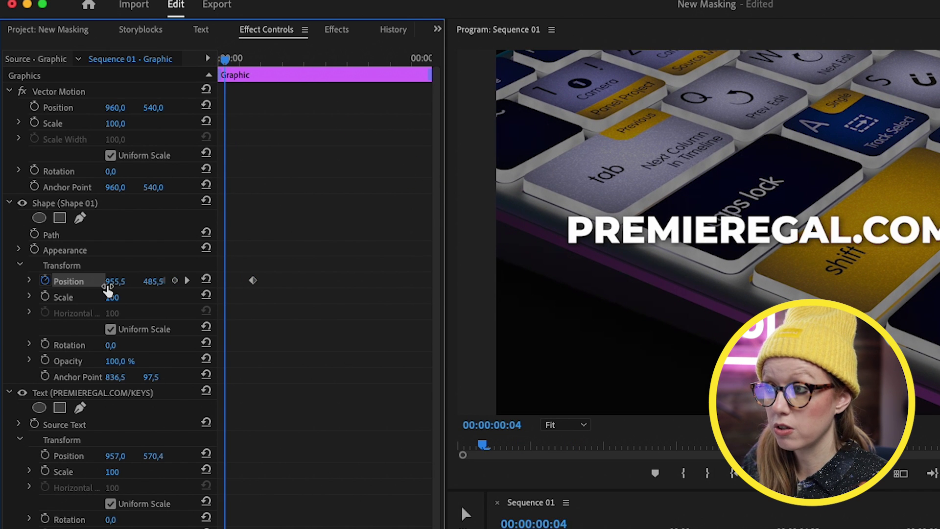
left_click_drag(107, 289, 90, 289)
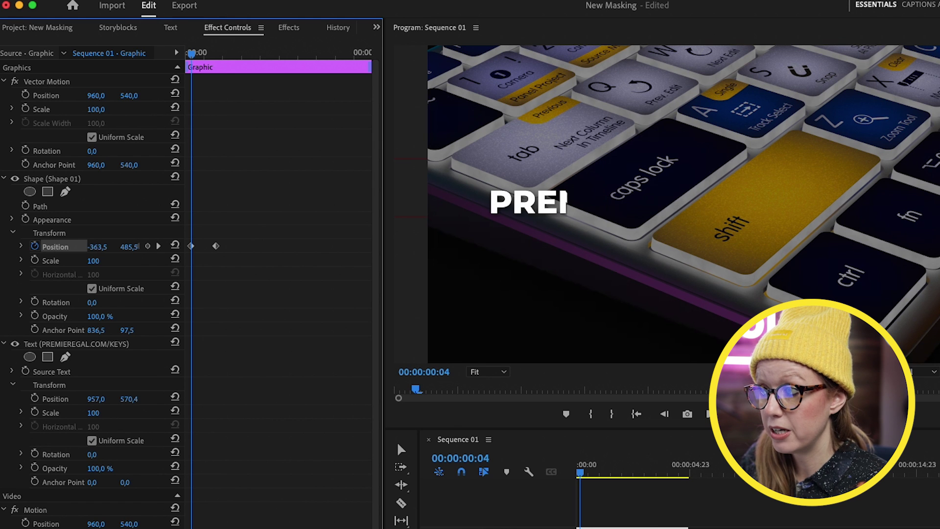
key("space")
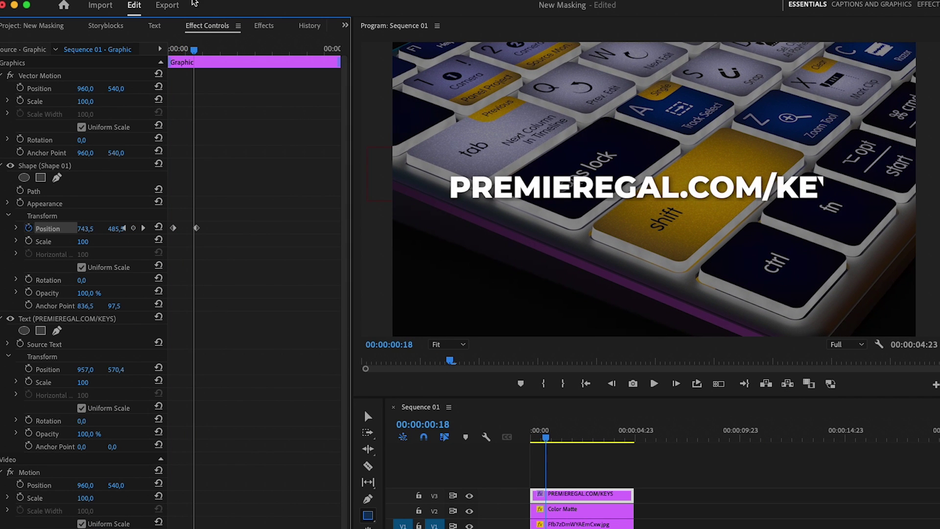
left_click_drag(194, 49, 168, 54)
key("space")
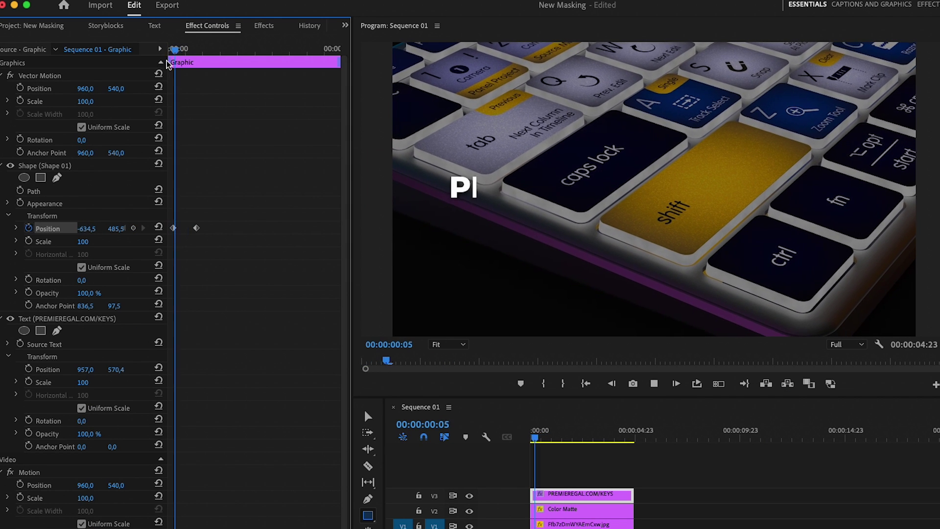
key("space")
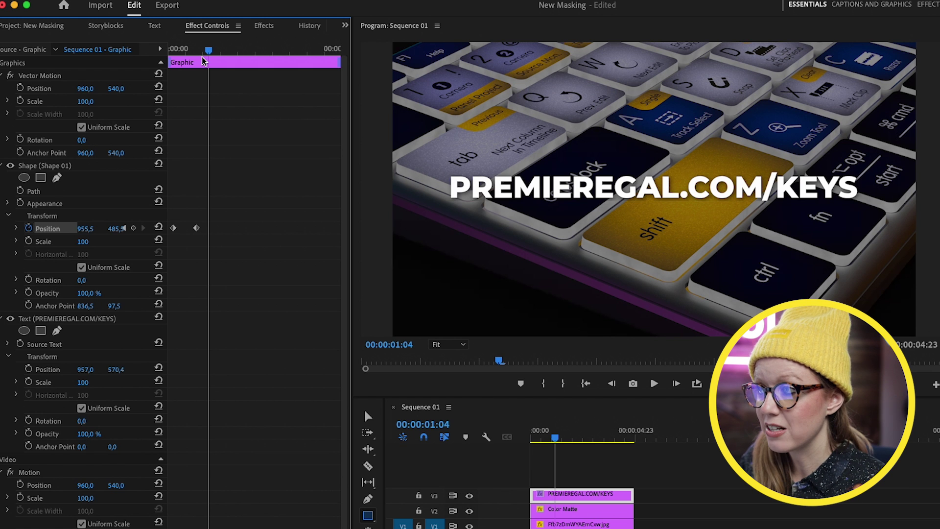
Step: Set the two Position keyframes to Ease In and Ease Out and show the velocity graph
left_click(197, 228)
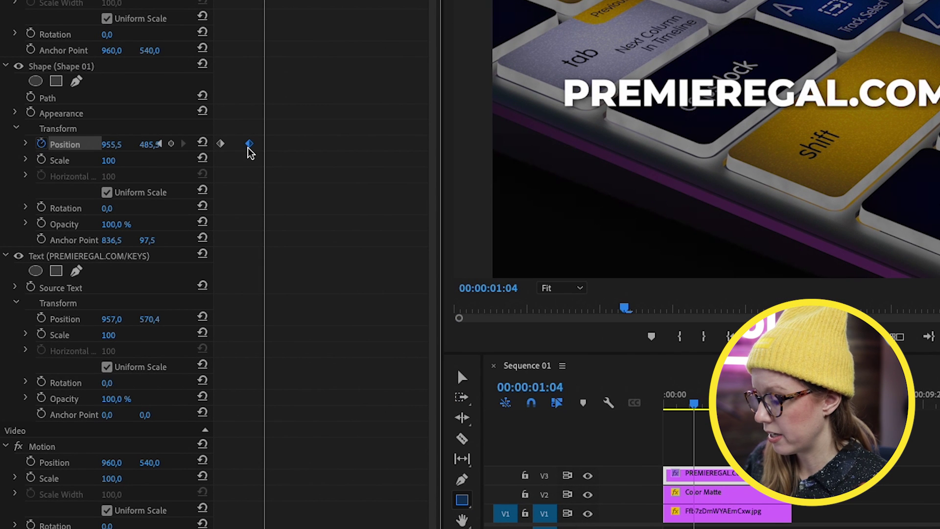
right_click(249, 149)
mouse_move(315, 289)
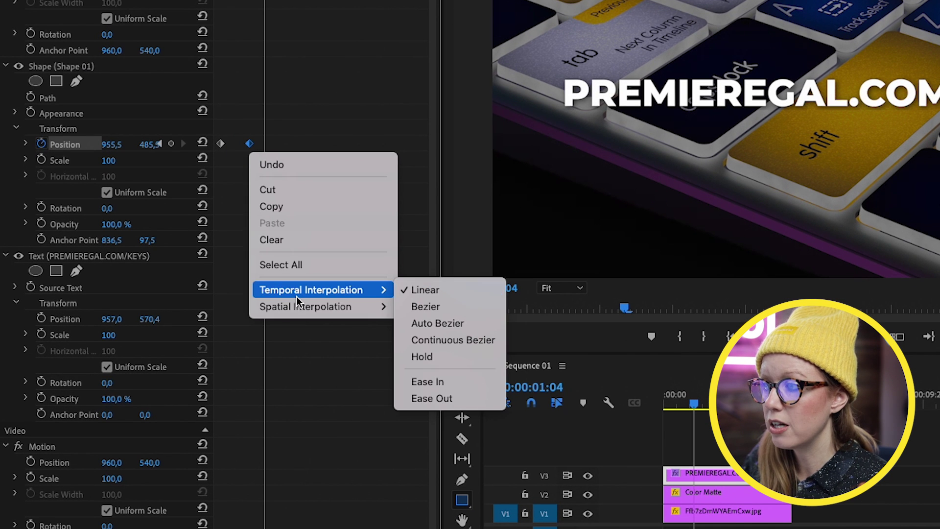
left_click(426, 380)
right_click(223, 145)
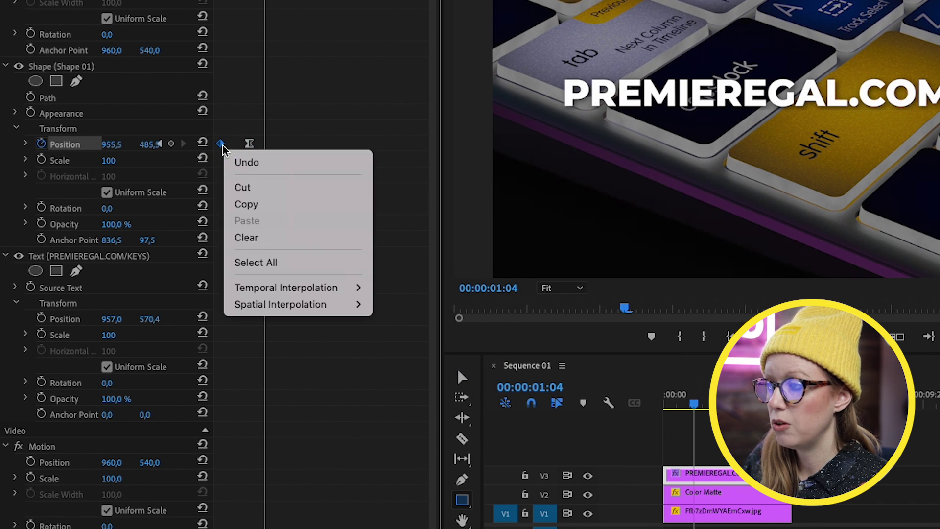
mouse_move(311, 293)
left_click(414, 396)
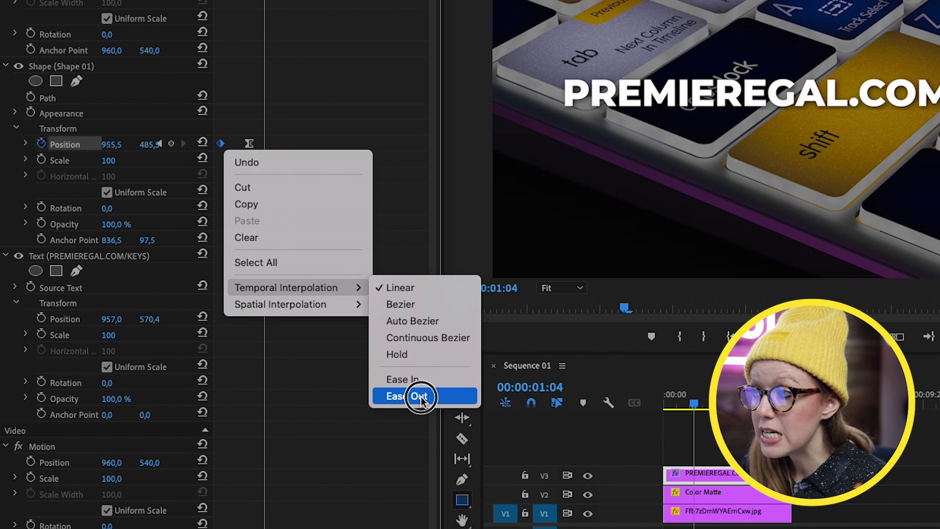
left_click(25, 144)
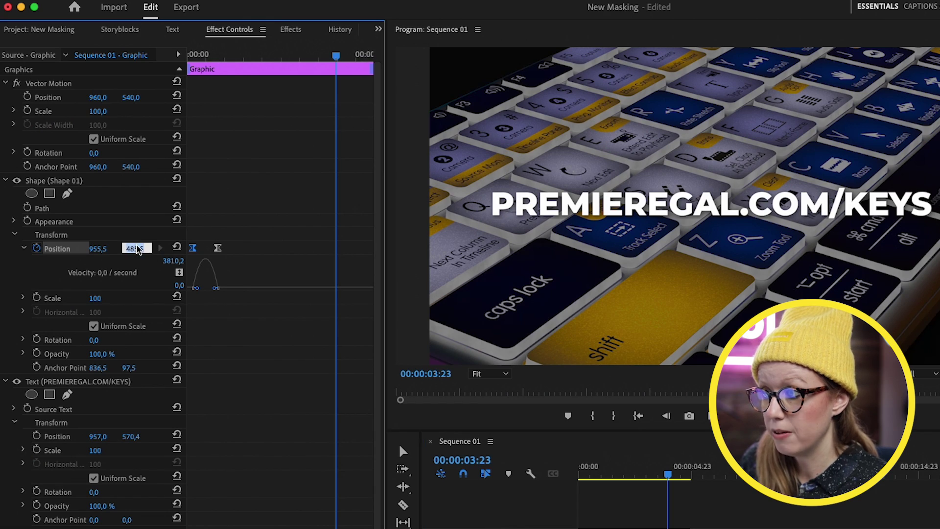
Step: At 00:00:04:15, slide Shape 01 right to keyframe its exit and ease the keyframes
left_click(366, 54)
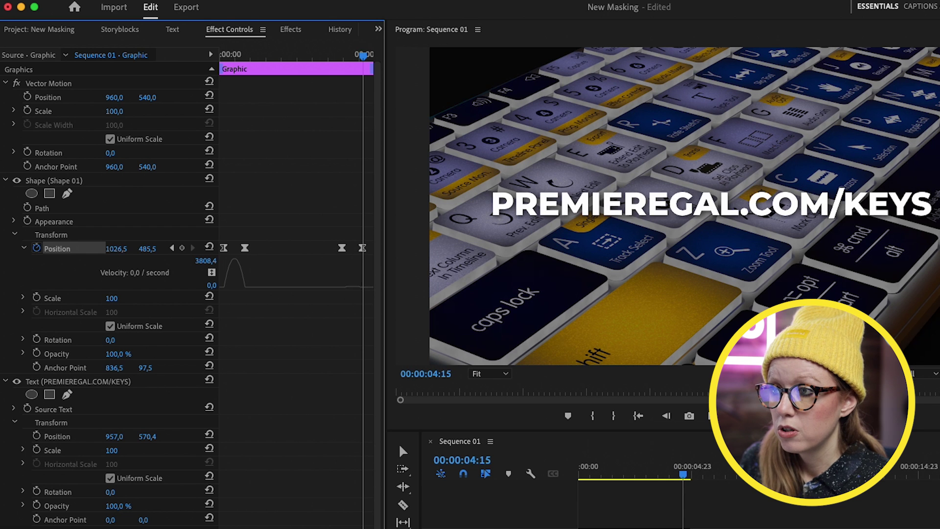
left_click_drag(116, 248, 186, 249)
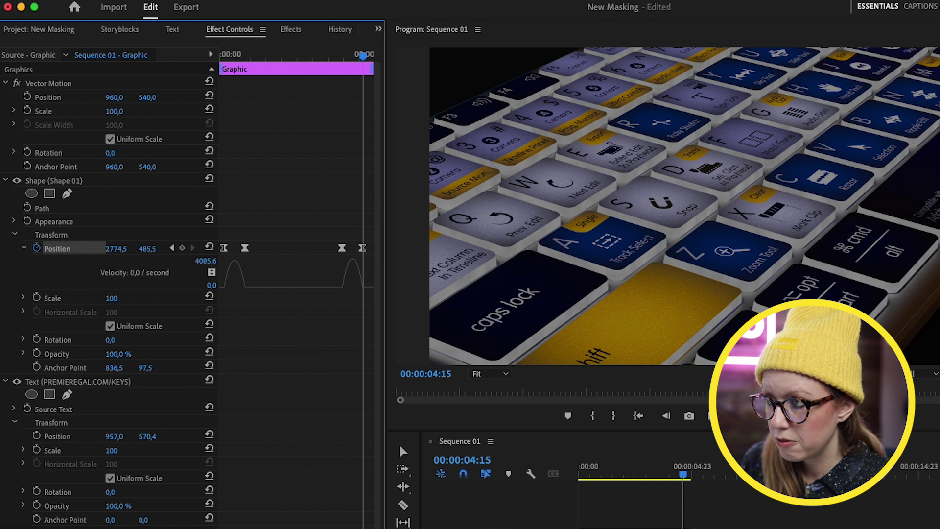
key("Left")
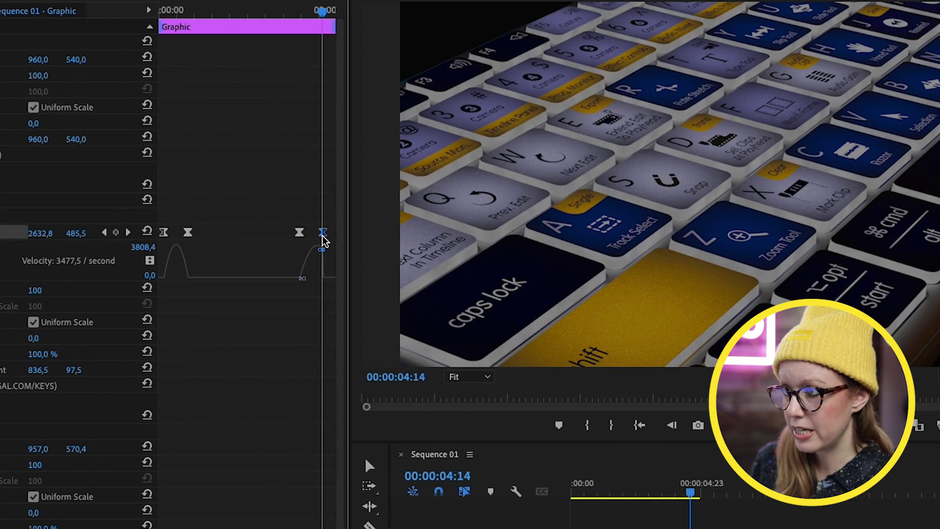
right_click(362, 248)
mouse_move(429, 376)
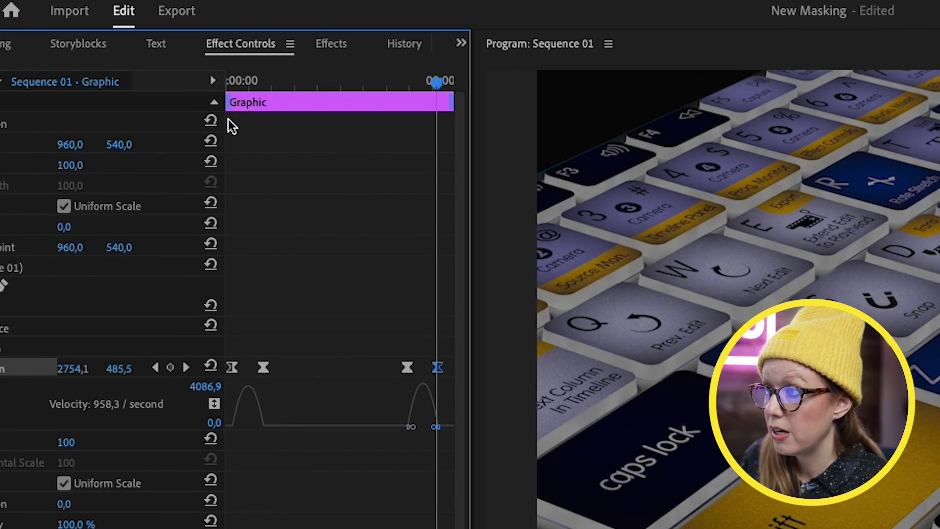
Step: Set intro to 00:00:00:22 and outro to 00:00:01:04, then trim the V3 graphic shorter
left_click_drag(230, 101, 270, 105)
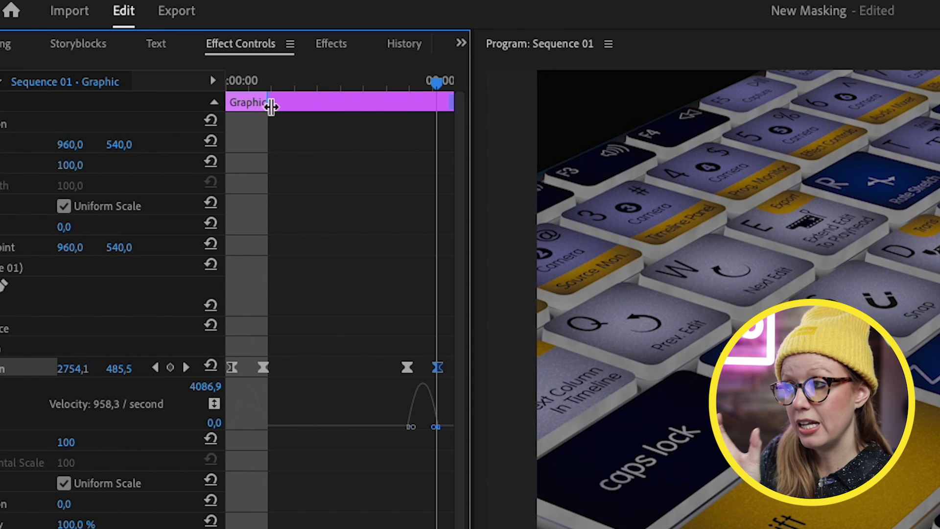
left_click_drag(449, 102, 399, 107)
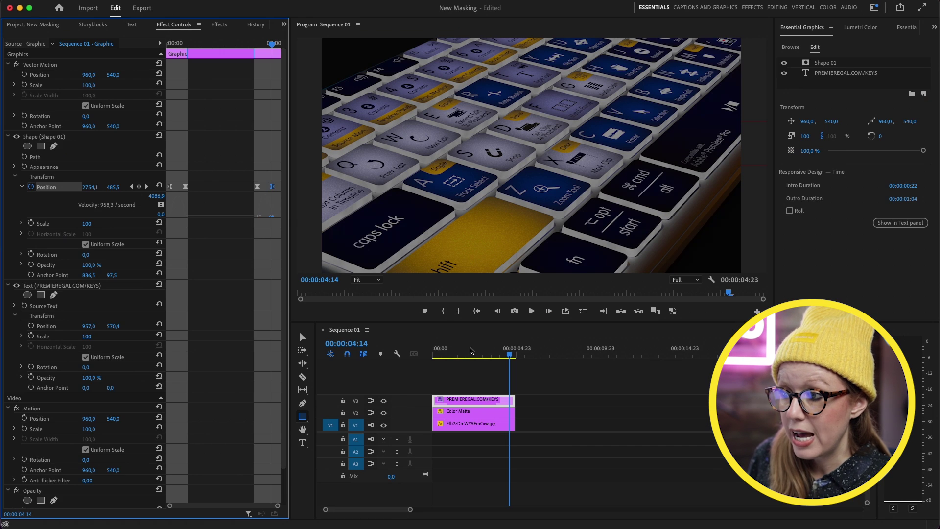
left_click(423, 397)
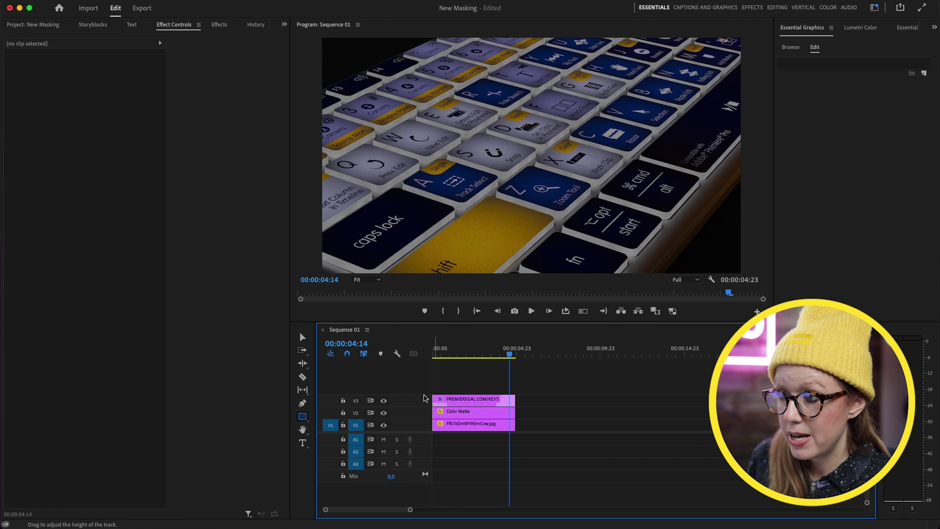
left_click_drag(424, 397, 424, 375)
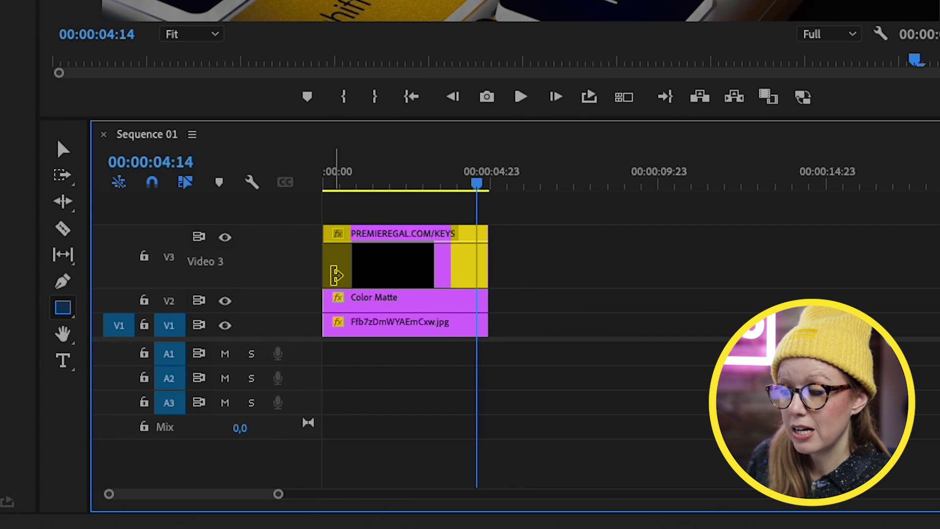
left_click_drag(479, 182, 380, 185)
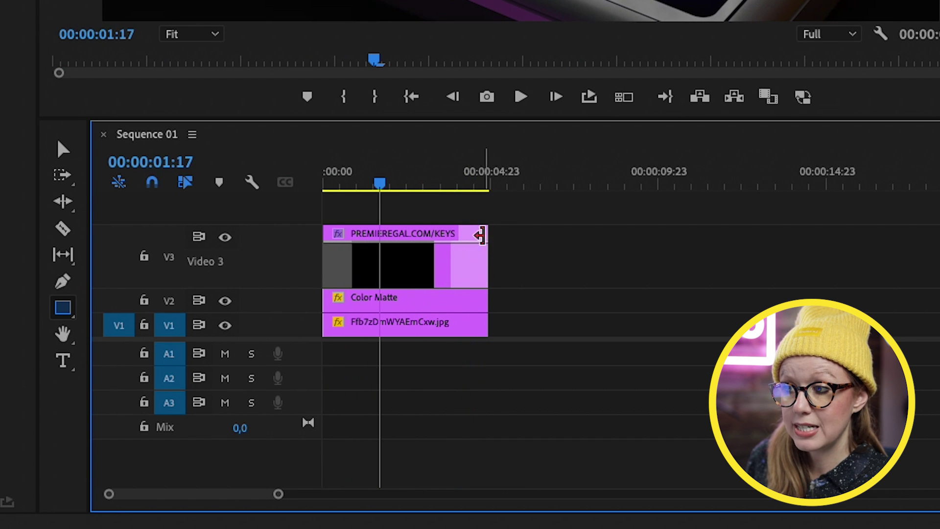
left_click_drag(485, 232, 436, 233)
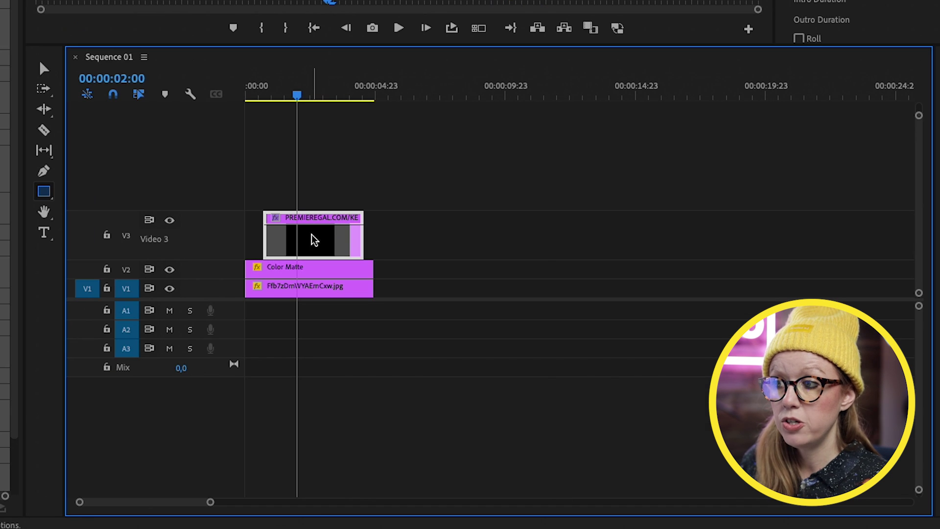
Step: Export the V3 graphic as a Motion Graphics Template named 'mask reveal' to Local Templates
right_click(314, 239)
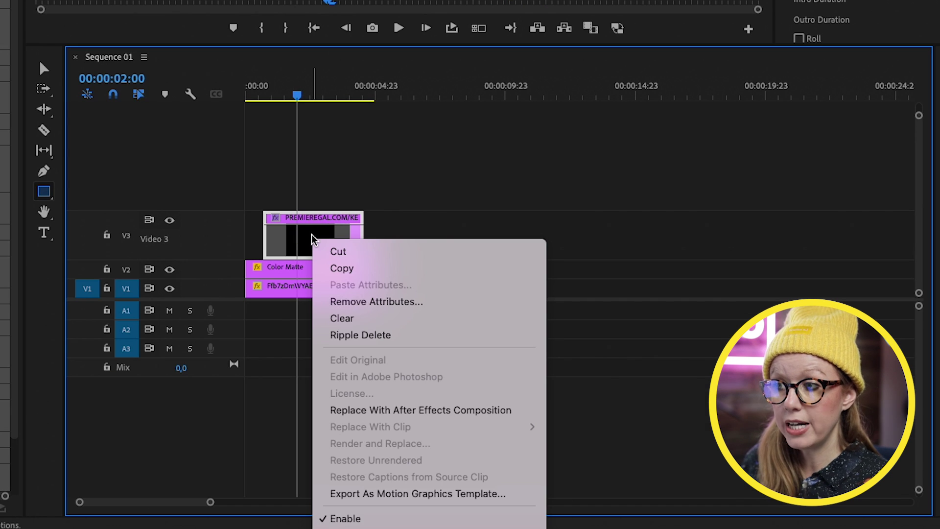
left_click(413, 492)
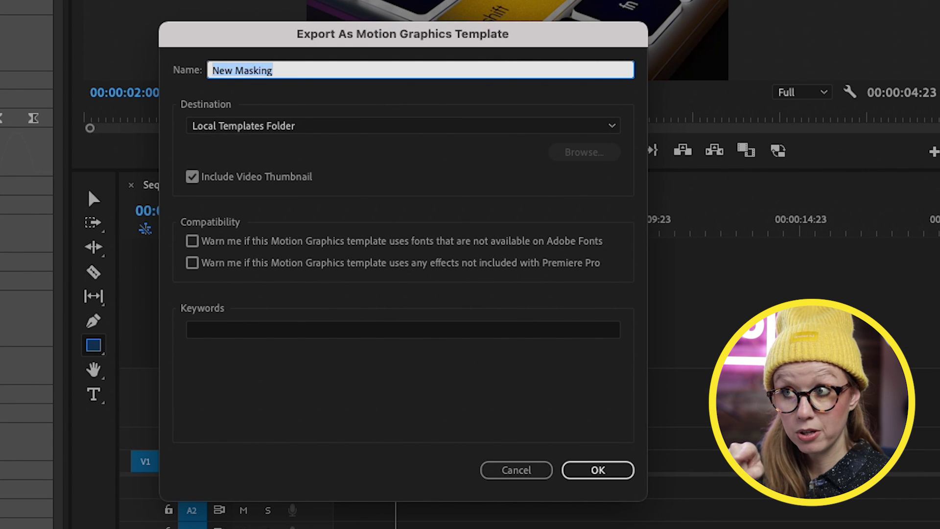
left_click(293, 69)
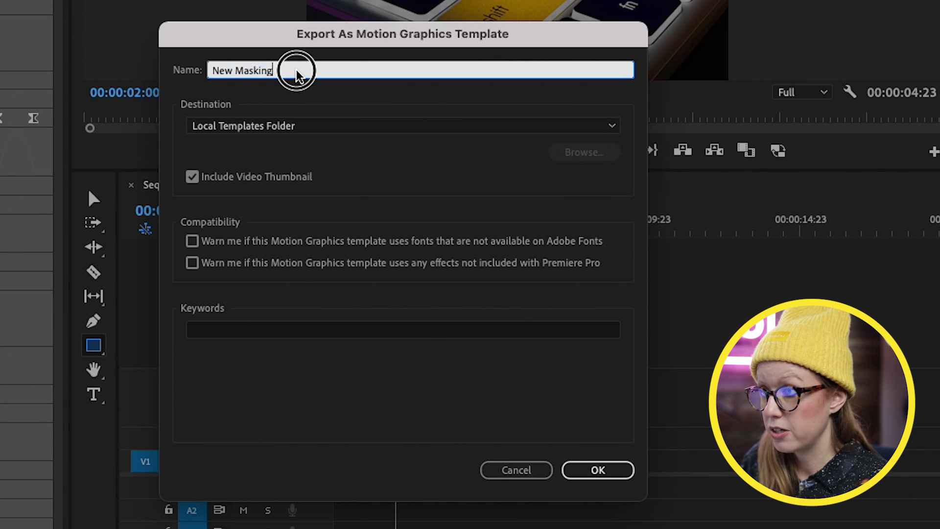
left_click(126, 46)
type("mask r")
type("eve")
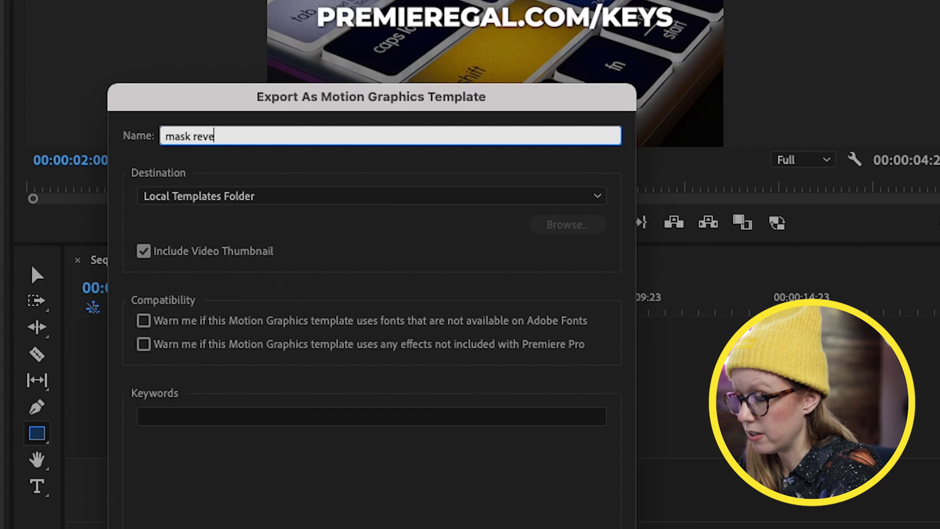
type("al")
left_click(563, 421)
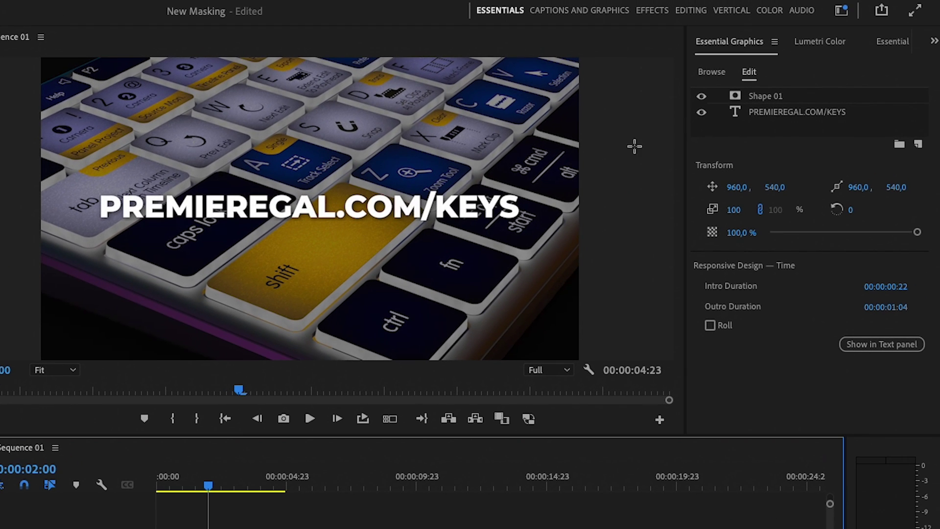
Step: Browse the saved templates to confirm 'mask reveal' appears under My Templates
left_click(717, 72)
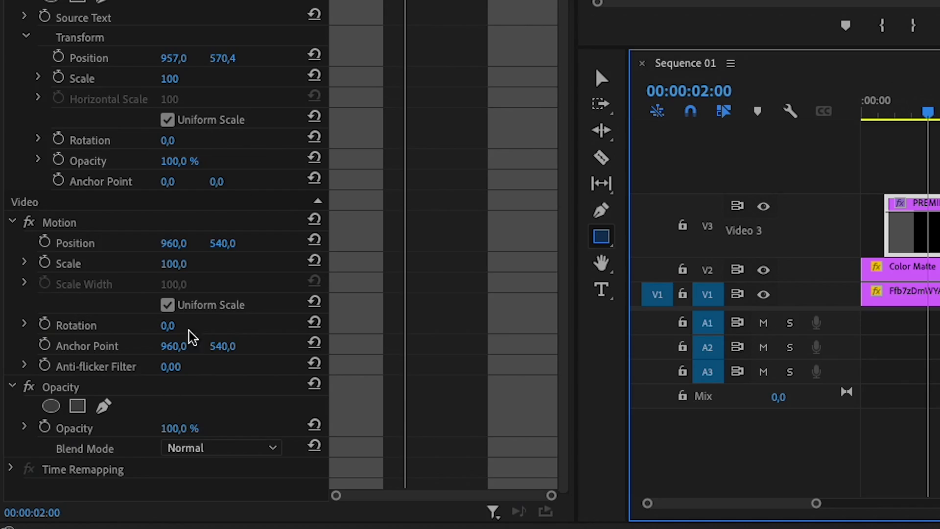
Step: Select the Shape 01 layer and view its Appearance, showing Mask with Shape on and Invert off
left_click(66, 389)
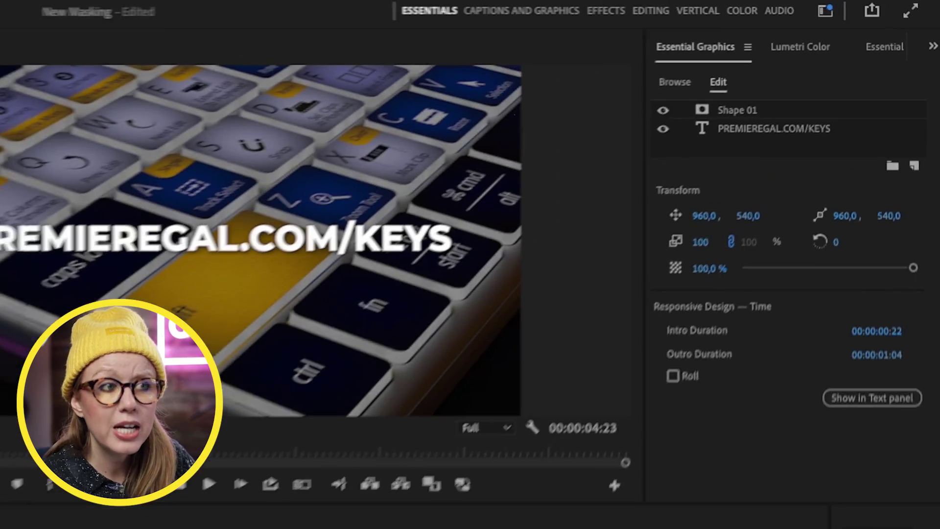
left_click(737, 110)
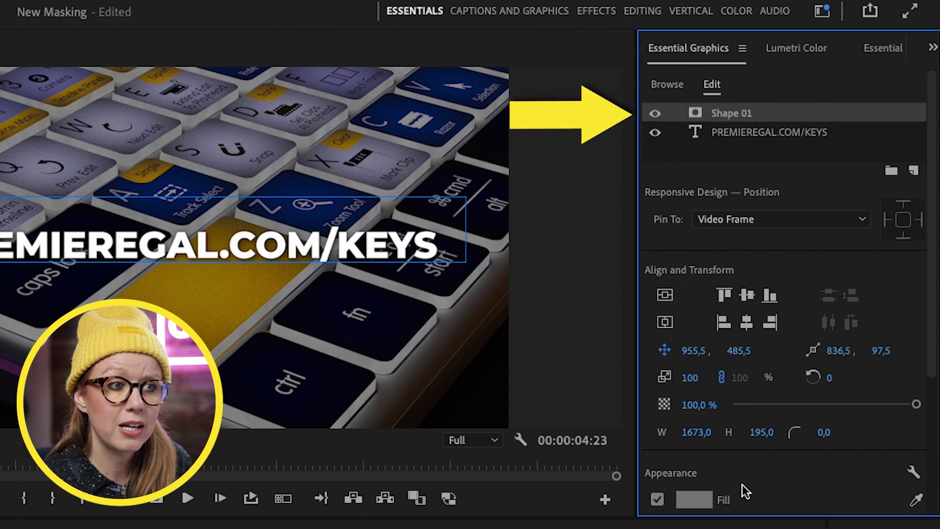
scroll(742, 484, "down", 4)
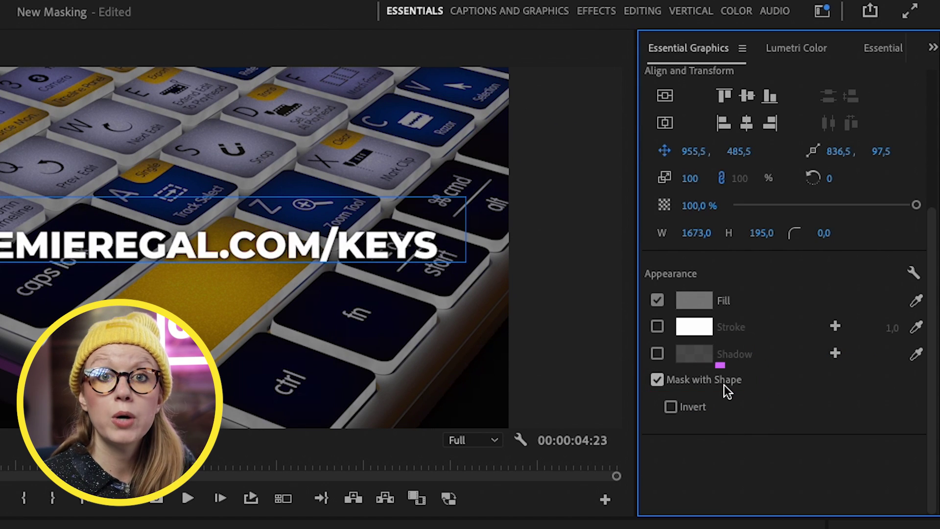